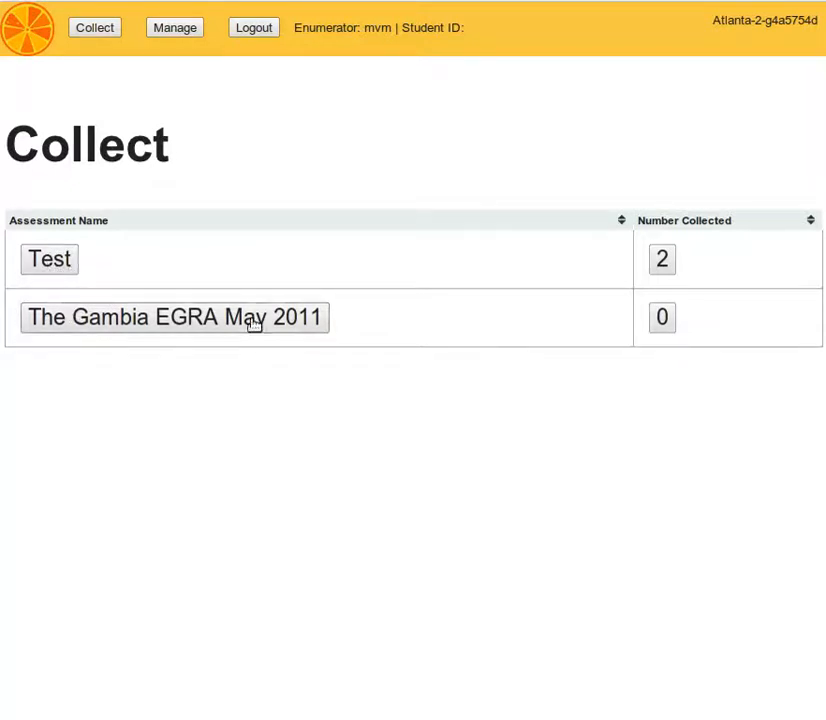
Open Test's two saved results and review their subtraction level1 scores of 13/16 and 10/12
{"action": "left_click", "coordinate": [662, 262]}
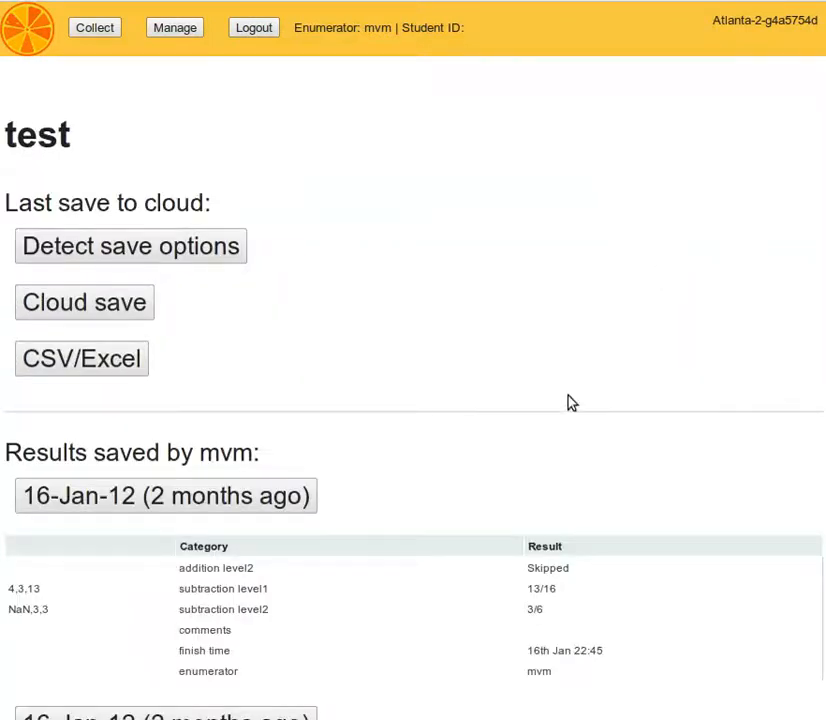
{"action": "scroll", "coordinate": [510, 450], "scroll_direction": "down", "scroll_amount": 2}
{"action": "scroll", "coordinate": [510, 451], "scroll_direction": "down", "scroll_amount": 2}
{"action": "left_click_drag", "start_coordinate": [415, 382], "coordinate": [614, 472]}
{"action": "left_click", "coordinate": [590, 470]}
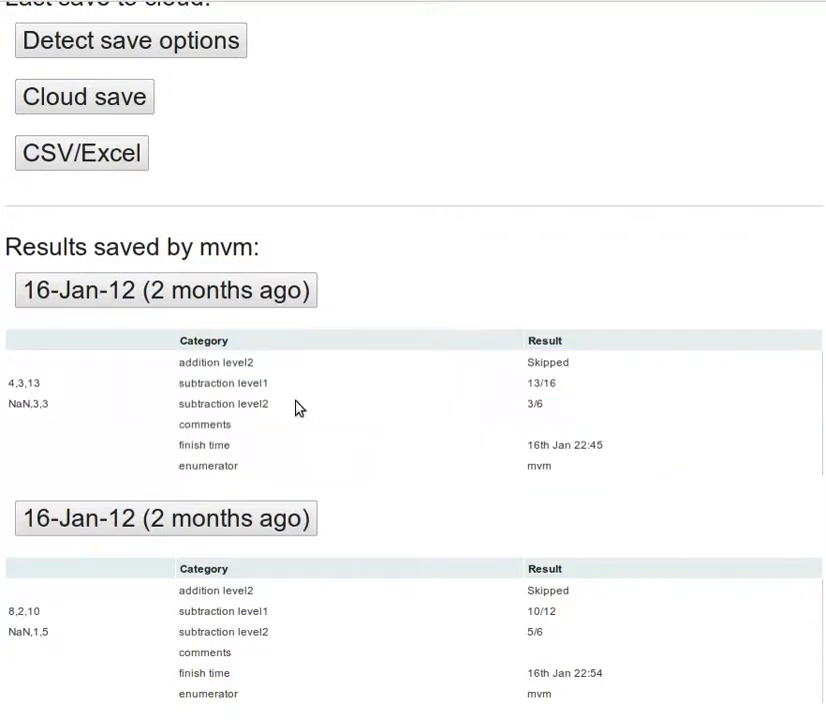
{"action": "scroll", "coordinate": [295, 423], "scroll_direction": "up", "scroll_amount": 4}
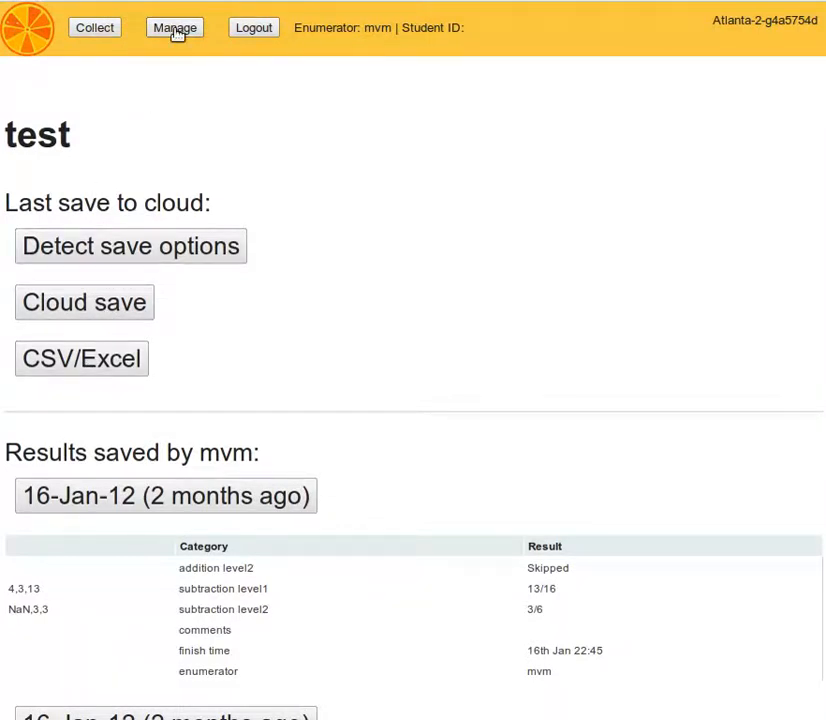
Go from Collect to Manage and open The Gambia EGRA May 2011 for editing
{"action": "left_click", "coordinate": [97, 28]}
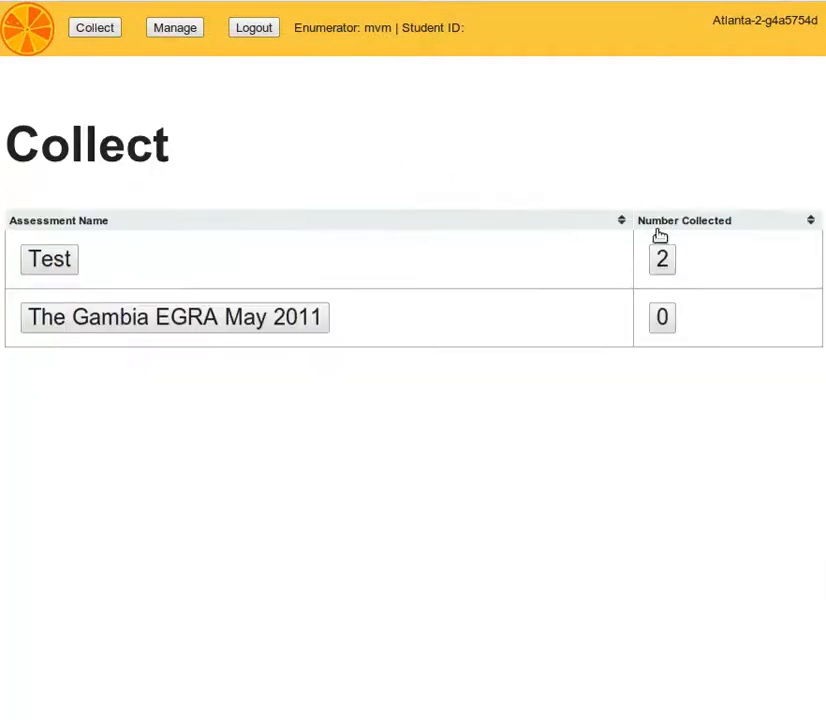
{"action": "left_click", "coordinate": [170, 33]}
{"action": "scroll", "coordinate": [498, 382], "scroll_direction": "down", "scroll_amount": 1}
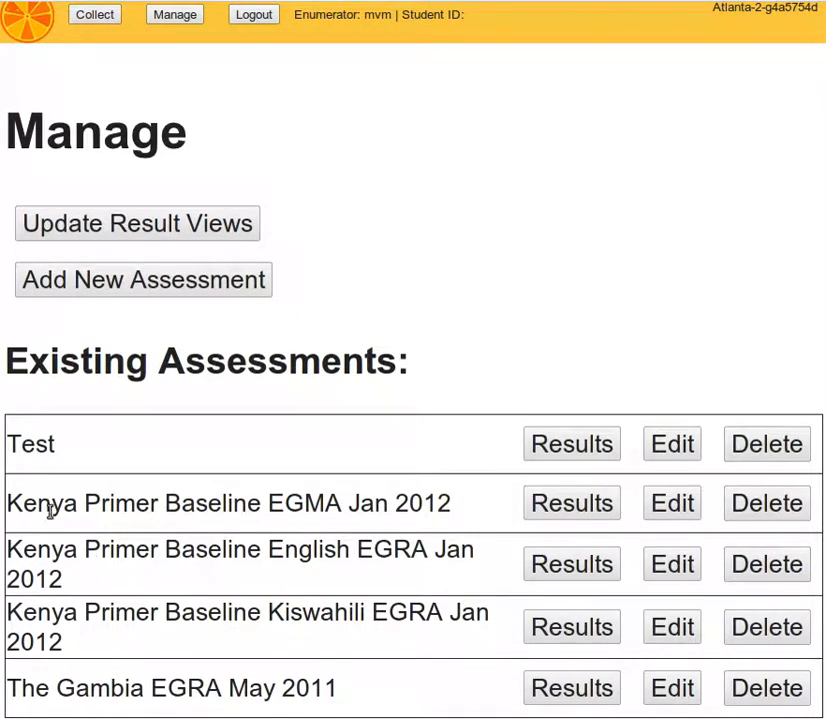
{"action": "left_click", "coordinate": [670, 690]}
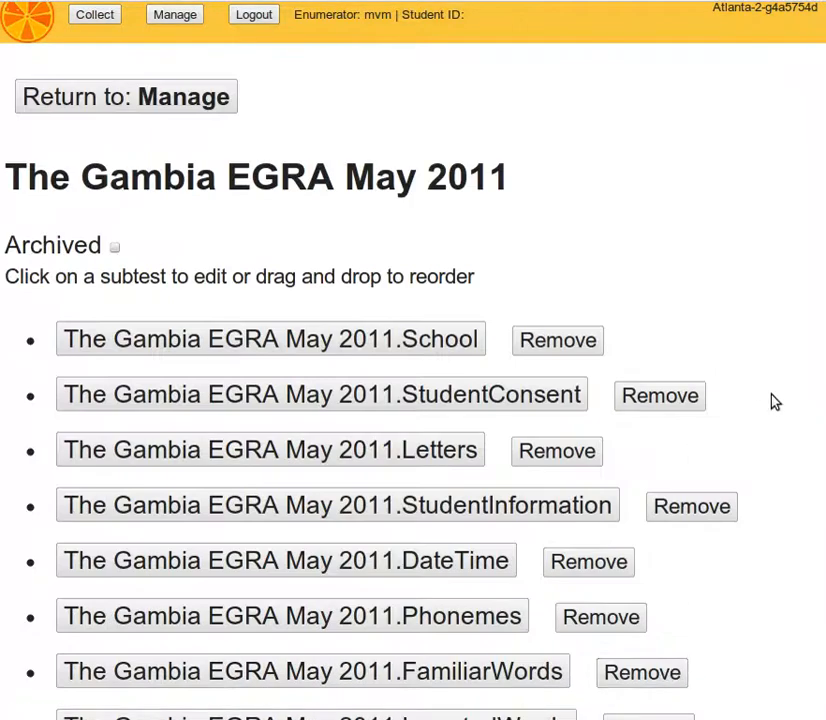
Move School down, put Phonemes right after Letters, and move DateTime to the top
{"action": "scroll", "coordinate": [775, 402], "scroll_direction": "down", "scroll_amount": 2}
{"action": "scroll", "coordinate": [775, 402], "scroll_direction": "down", "scroll_amount": 1}
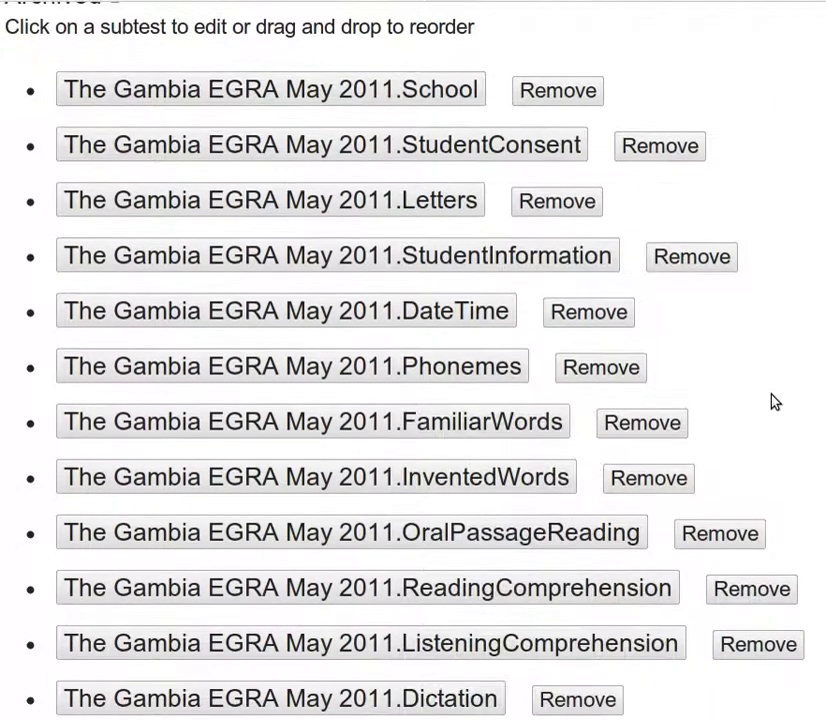
{"action": "scroll", "coordinate": [775, 402], "scroll_direction": "down", "scroll_amount": 1}
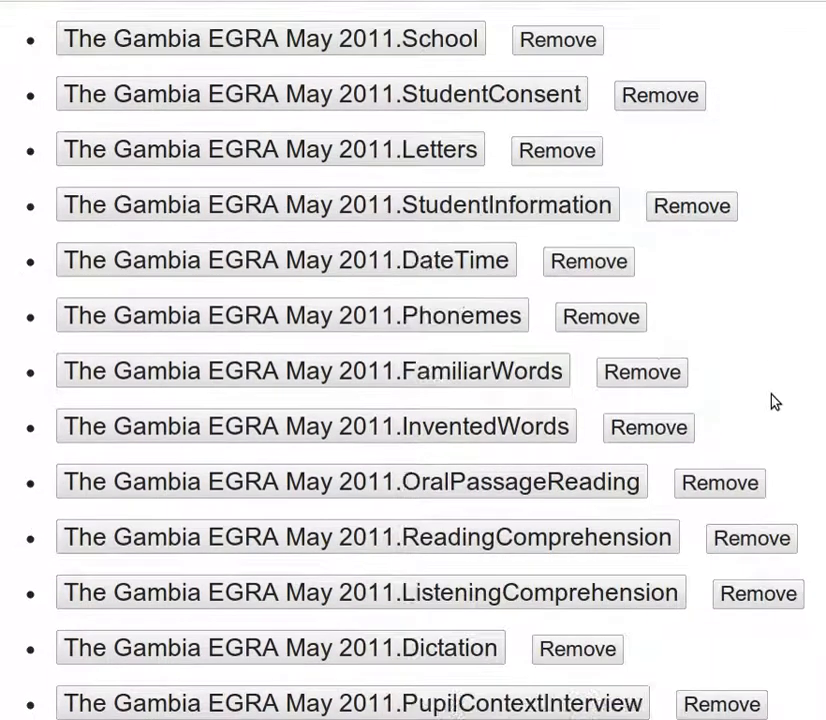
{"action": "scroll", "coordinate": [775, 402], "scroll_direction": "up", "scroll_amount": 2}
{"action": "scroll", "coordinate": [775, 402], "scroll_direction": "down", "scroll_amount": 1}
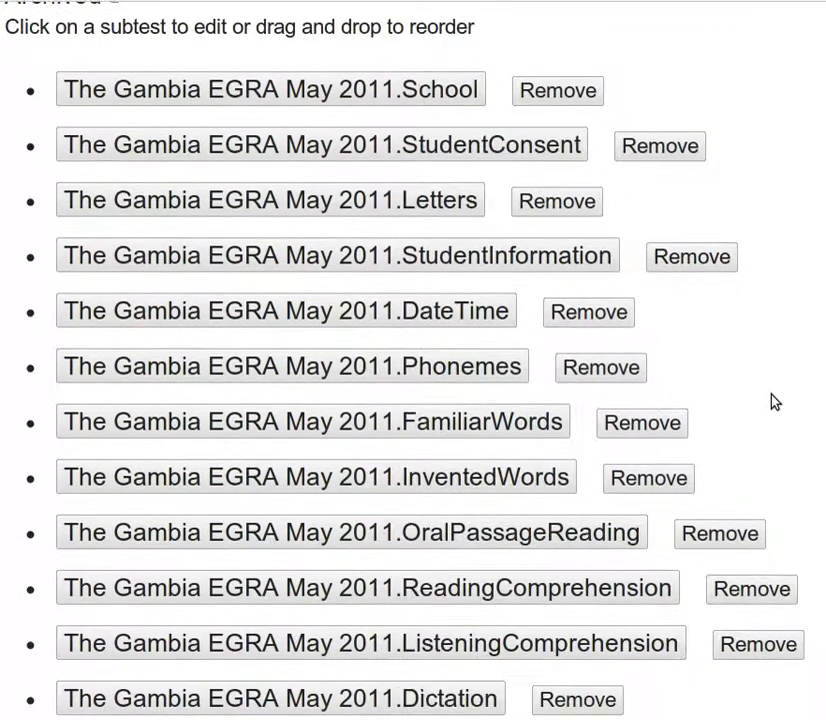
{"action": "left_click_drag", "start_coordinate": [313, 88], "coordinate": [321, 332]}
{"action": "left_click_drag", "start_coordinate": [330, 384], "coordinate": [342, 199]}
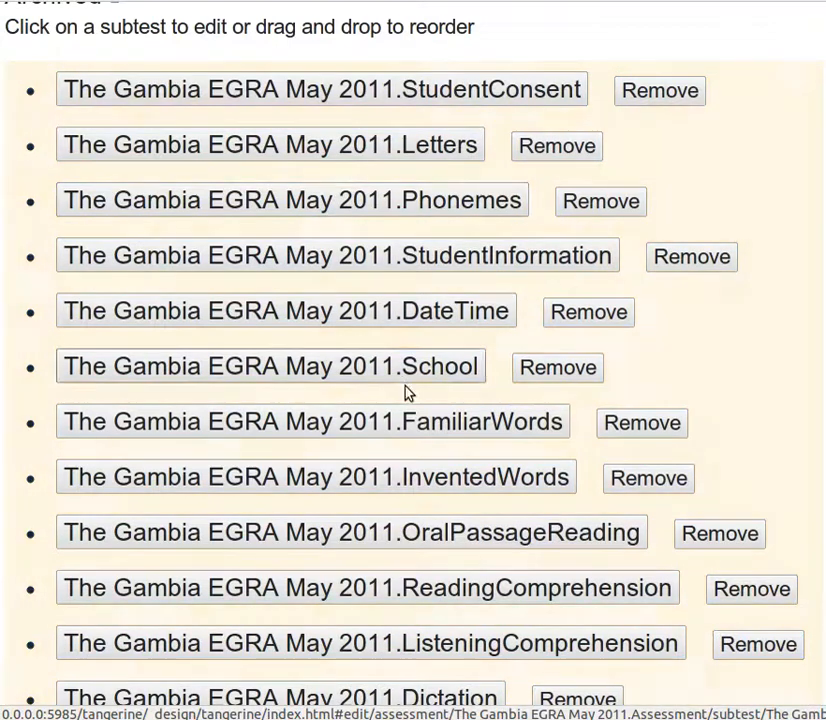
{"action": "left_click_drag", "start_coordinate": [398, 313], "coordinate": [400, 70]}
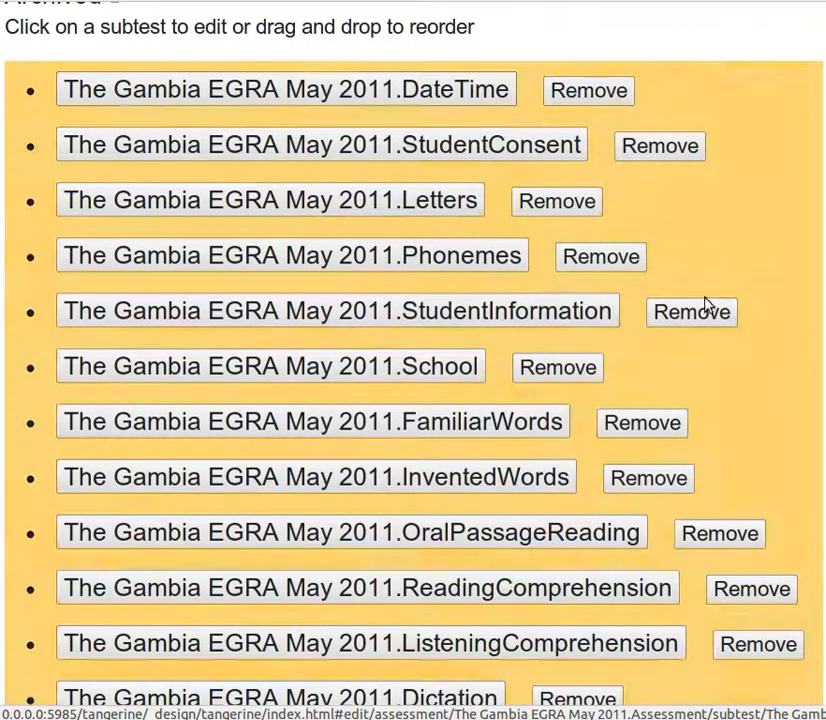
{"action": "scroll", "coordinate": [750, 409], "scroll_direction": "down", "scroll_amount": 1}
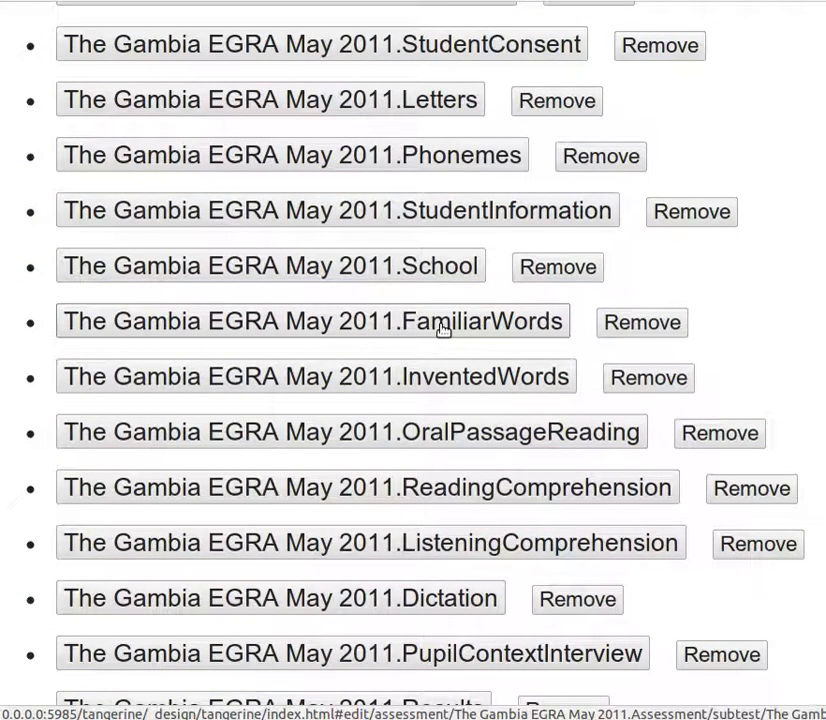
Open the FamiliarWords subtest and look over its item words stop, go, us, run
{"action": "left_click", "coordinate": [443, 330]}
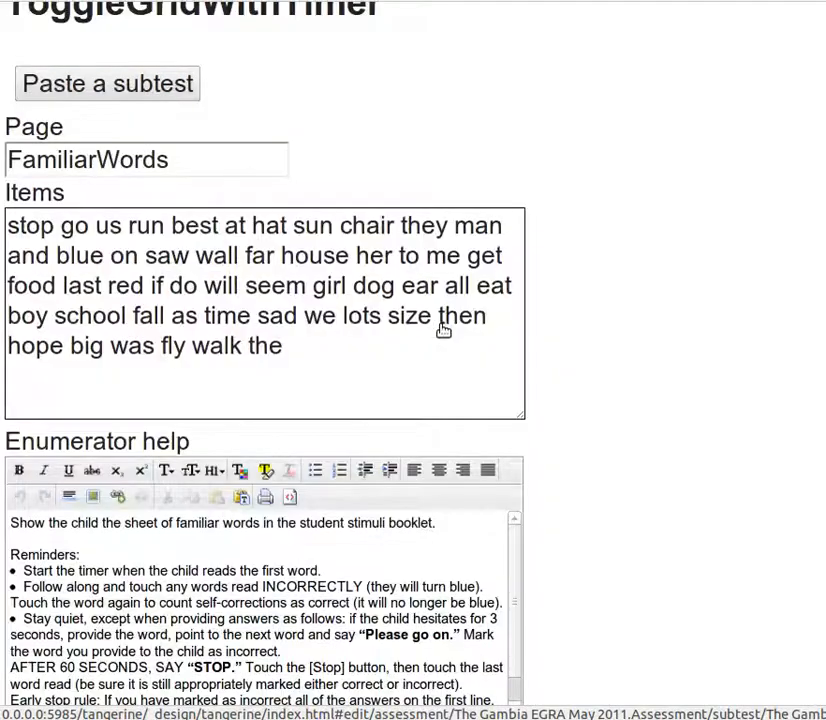
{"action": "double_click", "coordinate": [26, 226]}
{"action": "double_click", "coordinate": [75, 226]}
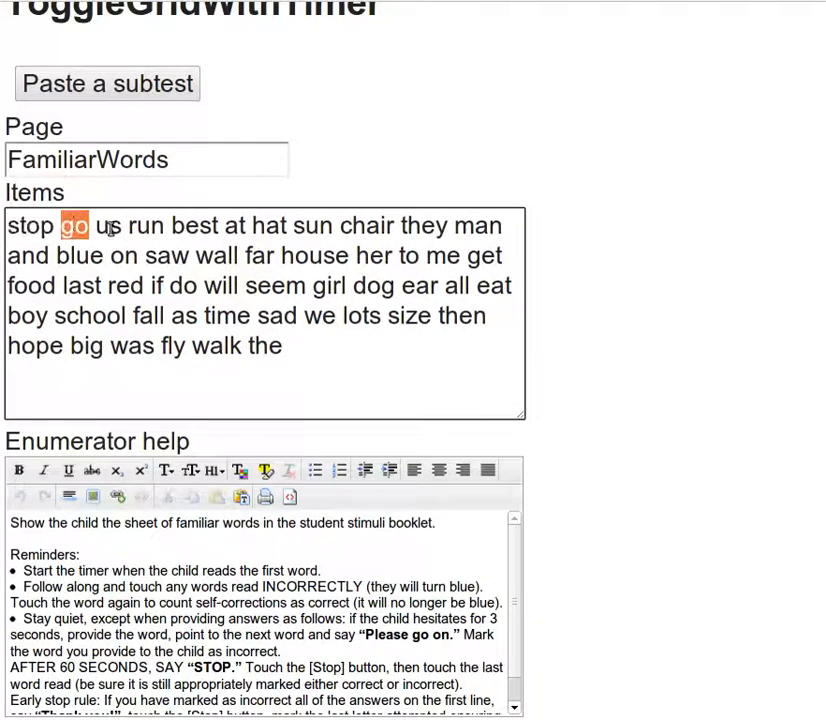
{"action": "double_click", "coordinate": [106, 226]}
{"action": "double_click", "coordinate": [144, 224]}
{"action": "left_click", "coordinate": [267, 314]}
Replace the item word 'time' with 'sand' and save FamiliarWords
{"action": "double_click", "coordinate": [224, 314]}
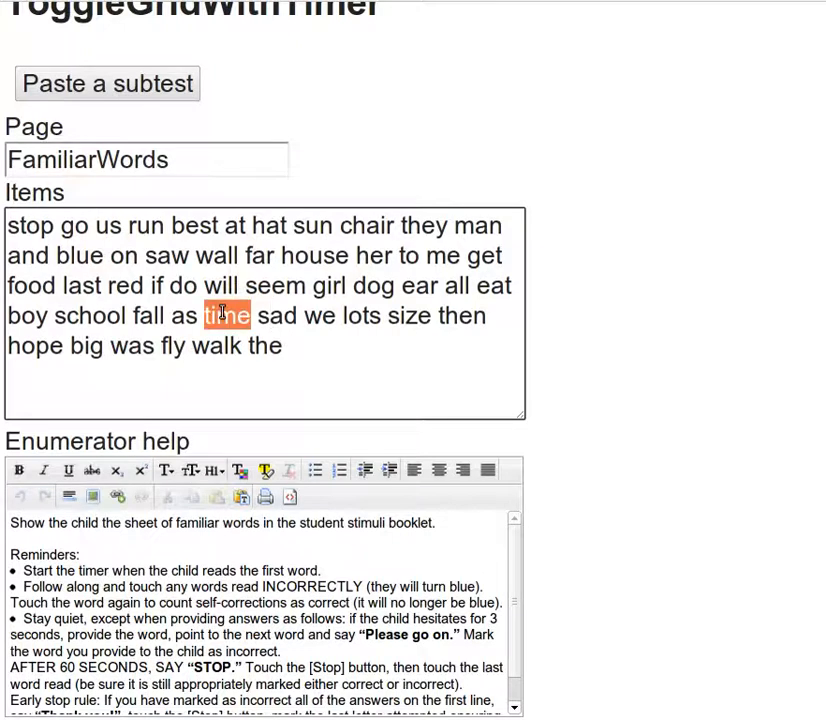
{"action": "type", "text": "sand"}
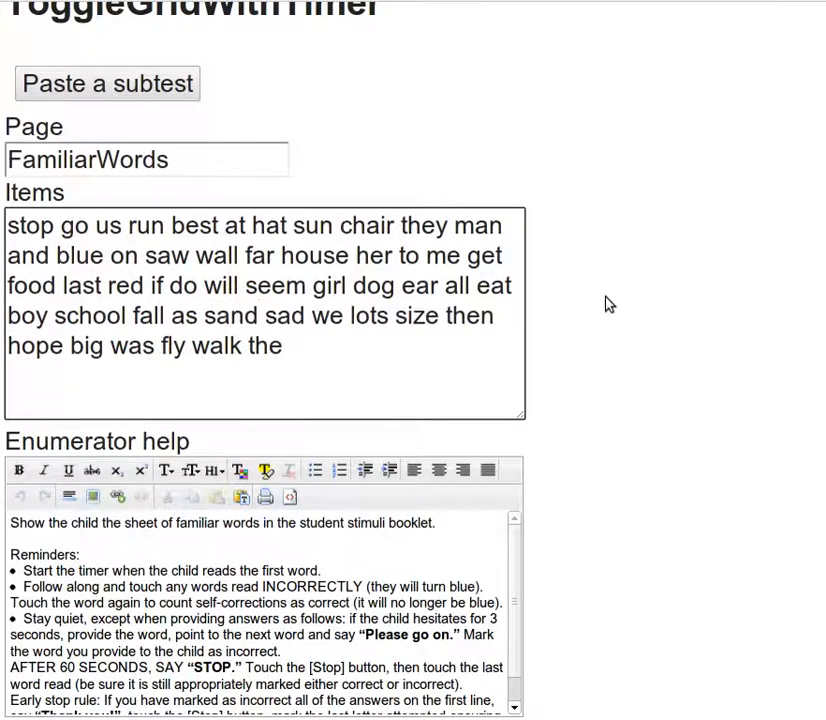
{"action": "scroll", "coordinate": [580, 304], "scroll_direction": "down", "scroll_amount": 3}
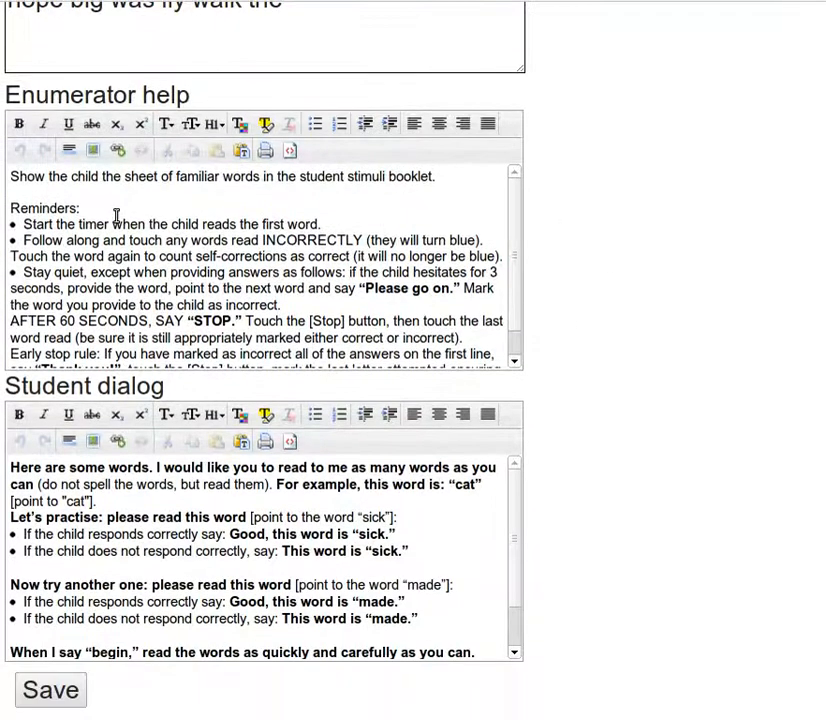
{"action": "left_click_drag", "start_coordinate": [82, 210], "coordinate": [110, 255]}
{"action": "left_click", "coordinate": [116, 252]}
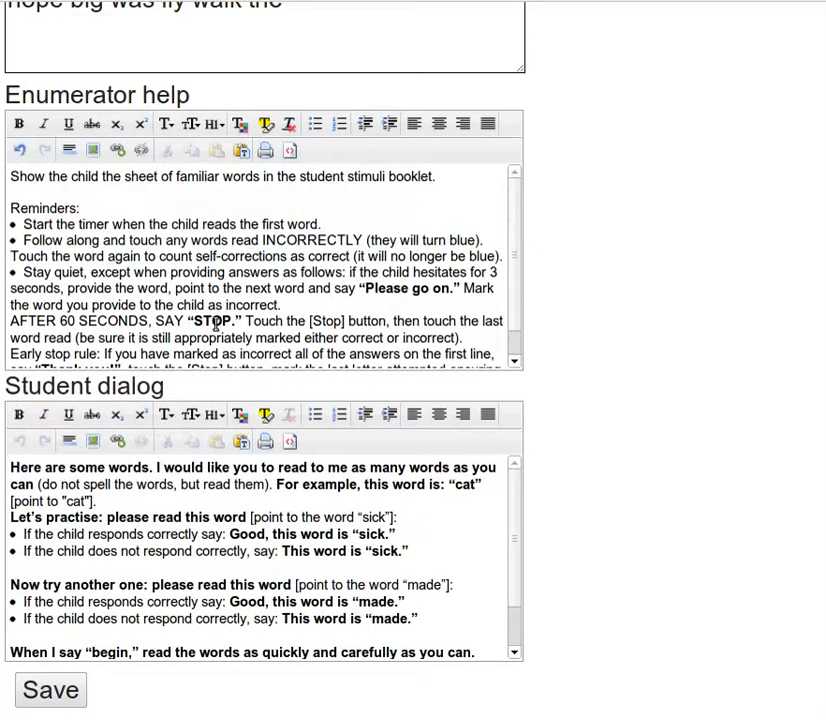
{"action": "left_click_drag", "start_coordinate": [106, 517], "coordinate": [200, 602]}
{"action": "left_click", "coordinate": [203, 603]}
{"action": "left_click", "coordinate": [45, 690]}
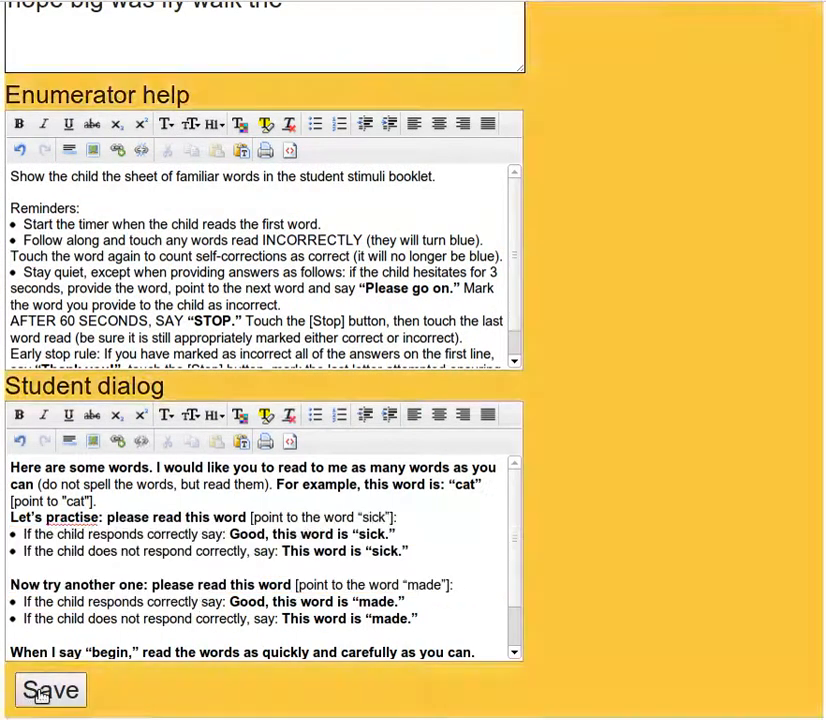
{"action": "scroll", "coordinate": [600, 462], "scroll_direction": "up", "scroll_amount": 3}
{"action": "scroll", "coordinate": [630, 457], "scroll_direction": "up", "scroll_amount": 2}
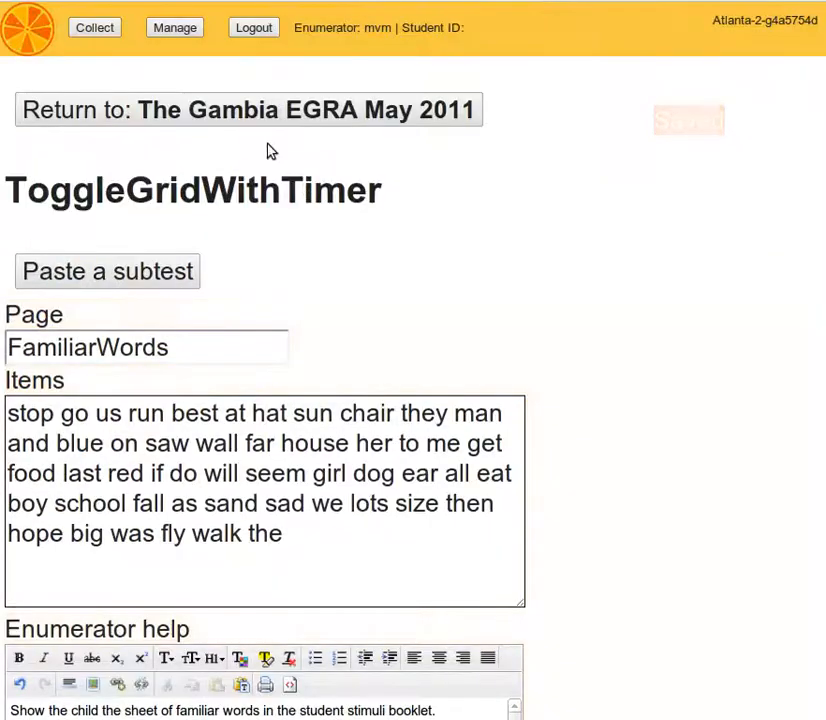
Return to the Manage page and start a new assessment
{"action": "left_click", "coordinate": [255, 107]}
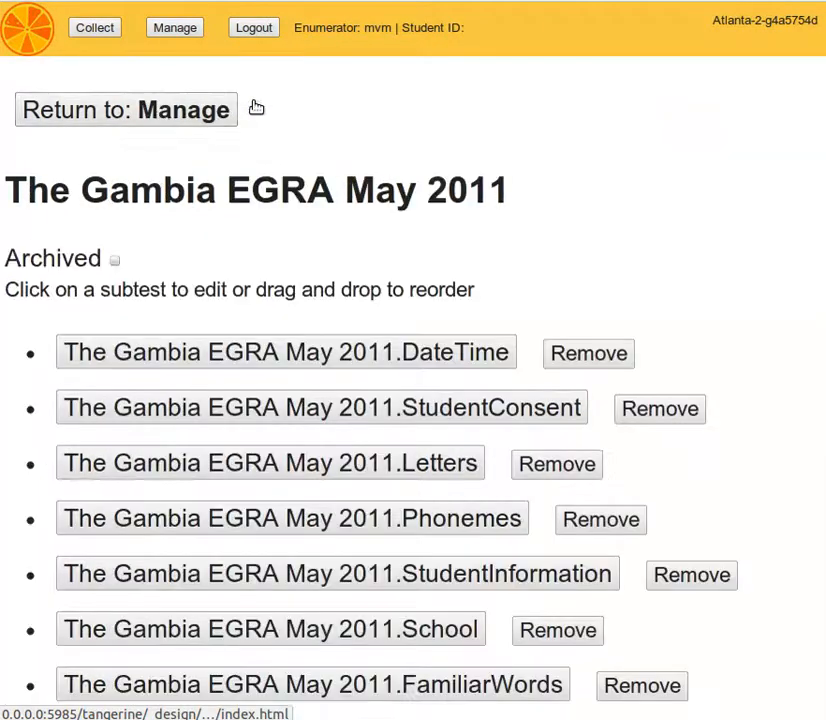
{"action": "left_click", "coordinate": [159, 114]}
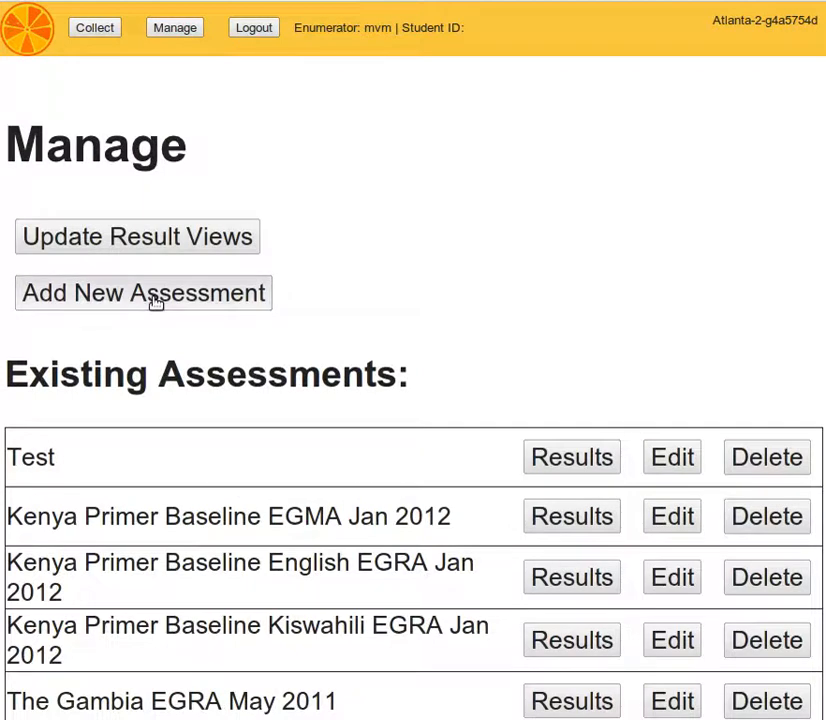
{"action": "left_click", "coordinate": [155, 296]}
Enter 'Mike Assessment' as the new assessment's name
{"action": "left_click", "coordinate": [137, 381]}
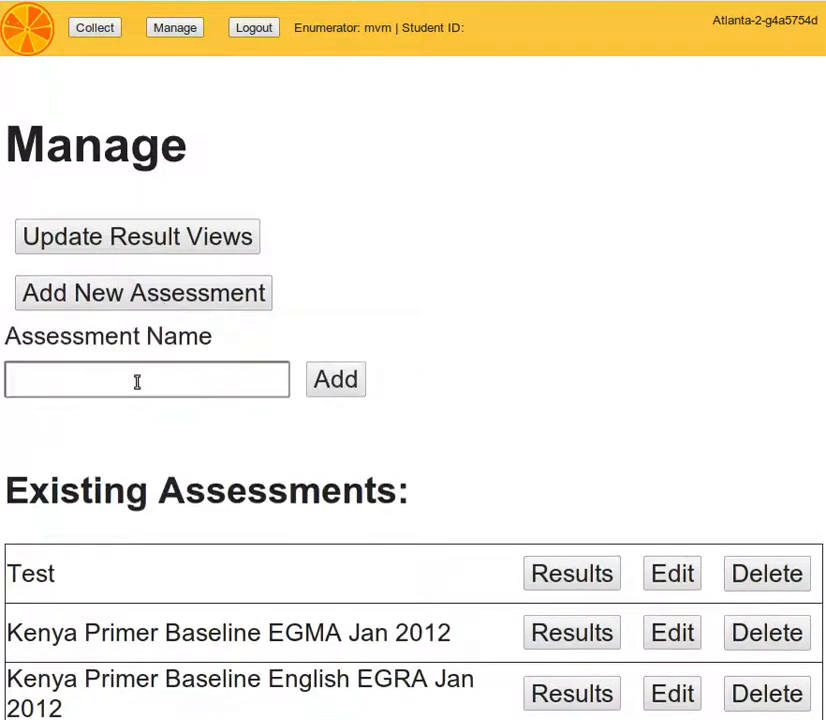
{"action": "type", "text": "Mikes"}
{"action": "key", "text": "BackSpace"}
{"action": "type", "text": "'s Assess,emt"}
{"action": "key", "text": "BackSpace"}
{"action": "key", "text": "BackSpace"}
{"action": "key", "text": "BackSpace"}
{"action": "type", "text": "ment"}
{"action": "key", "text": "ctrl+Left"}
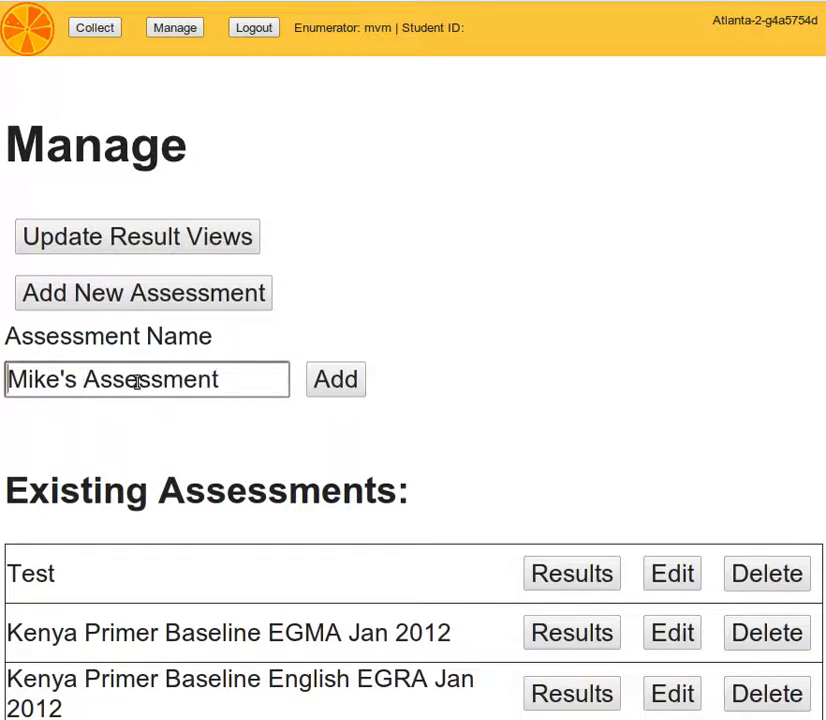
{"action": "key", "text": "Right"}
{"action": "key", "text": "Delete"}
{"action": "key", "text": "Delete"}
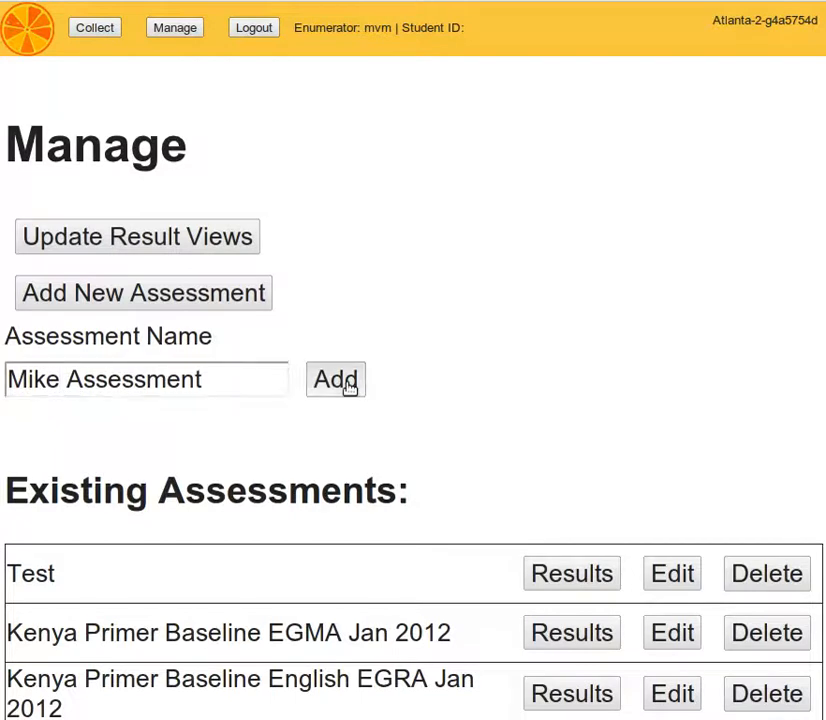
Create Mike Assessment and add a DateTimePage subtest to it
{"action": "left_click", "coordinate": [349, 384]}
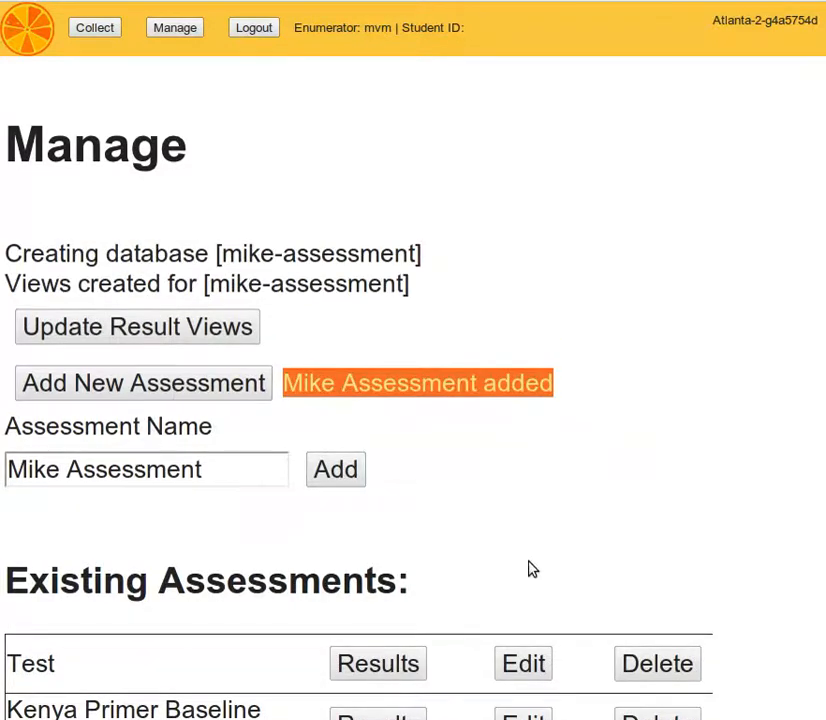
{"action": "scroll", "coordinate": [428, 530], "scroll_direction": "down", "scroll_amount": 5}
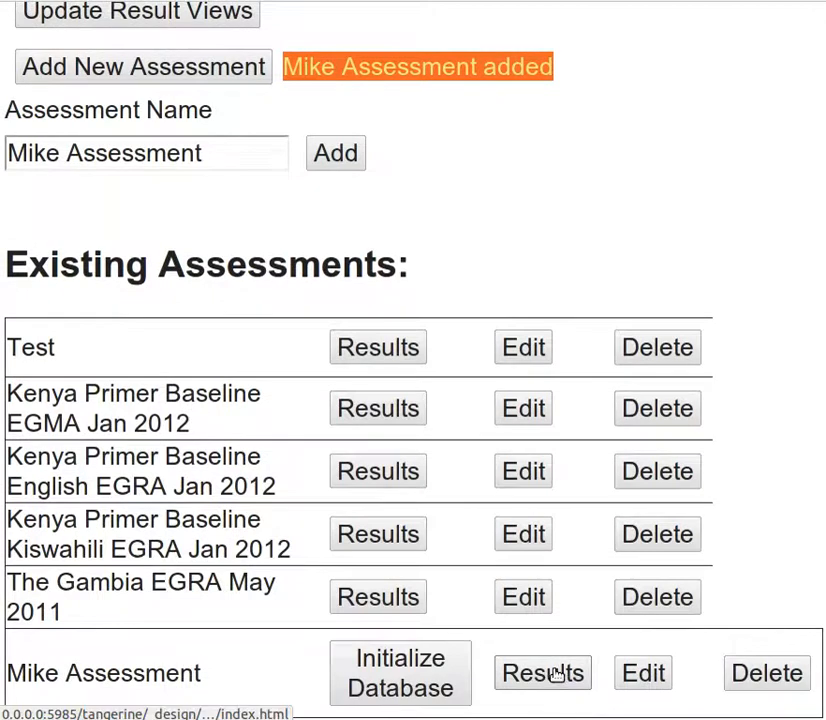
{"action": "left_click", "coordinate": [634, 673]}
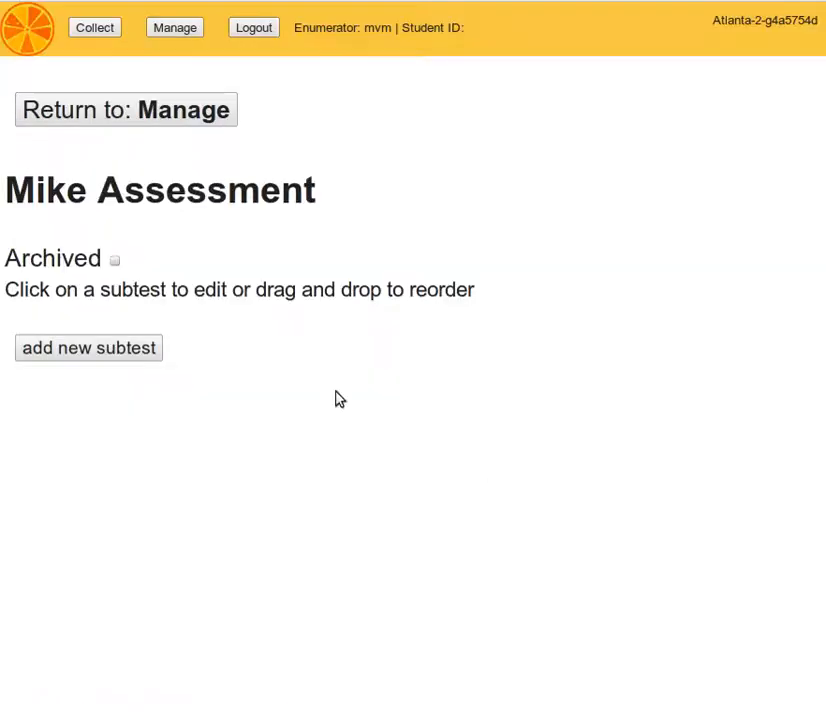
{"action": "left_click", "coordinate": [81, 352]}
{"action": "left_click", "coordinate": [147, 412]}
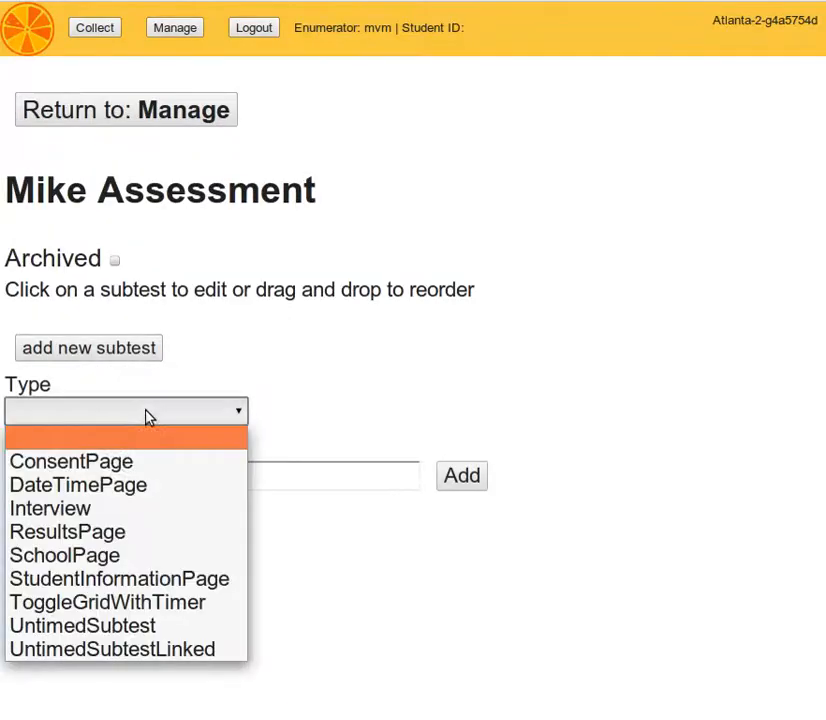
{"action": "left_click", "coordinate": [112, 488]}
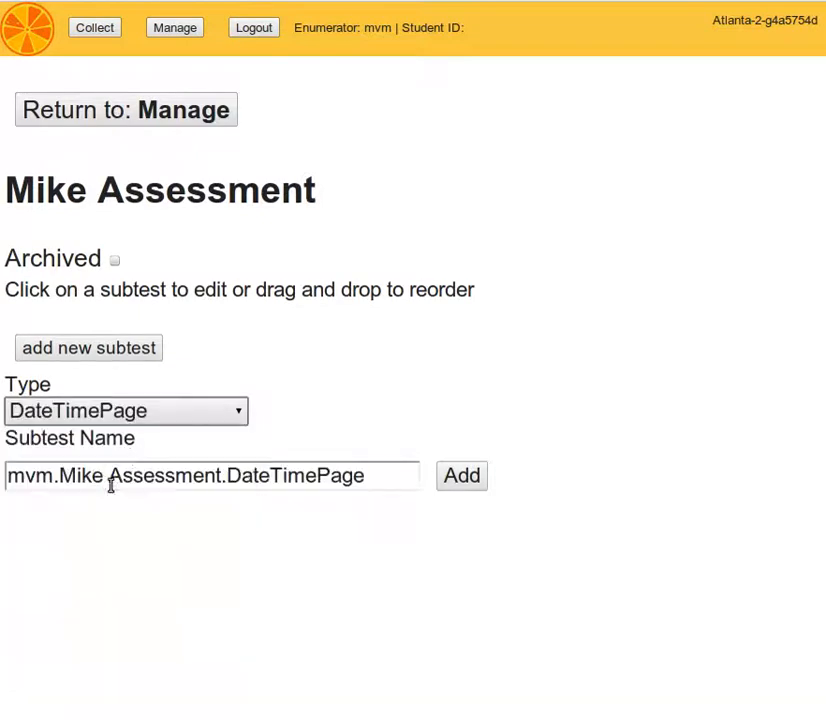
{"action": "left_click", "coordinate": [456, 476]}
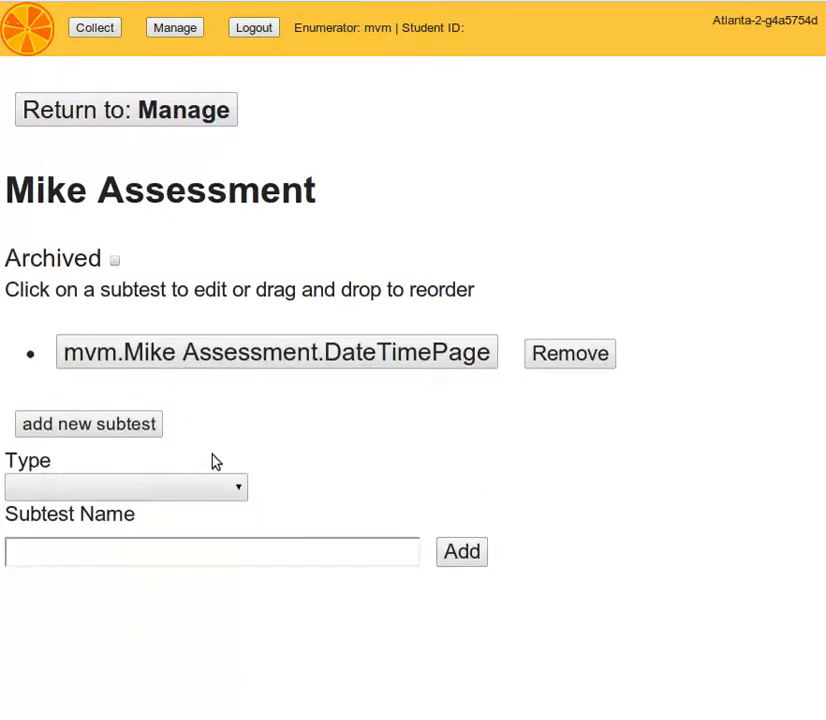
Rename the DateTimePage page to 'DateTime', save it, and return to Mike Assessment
{"action": "left_click", "coordinate": [401, 360]}
{"action": "left_click_drag", "start_coordinate": [118, 358], "coordinate": [271, 361]}
{"action": "key", "text": "BackSpace"}
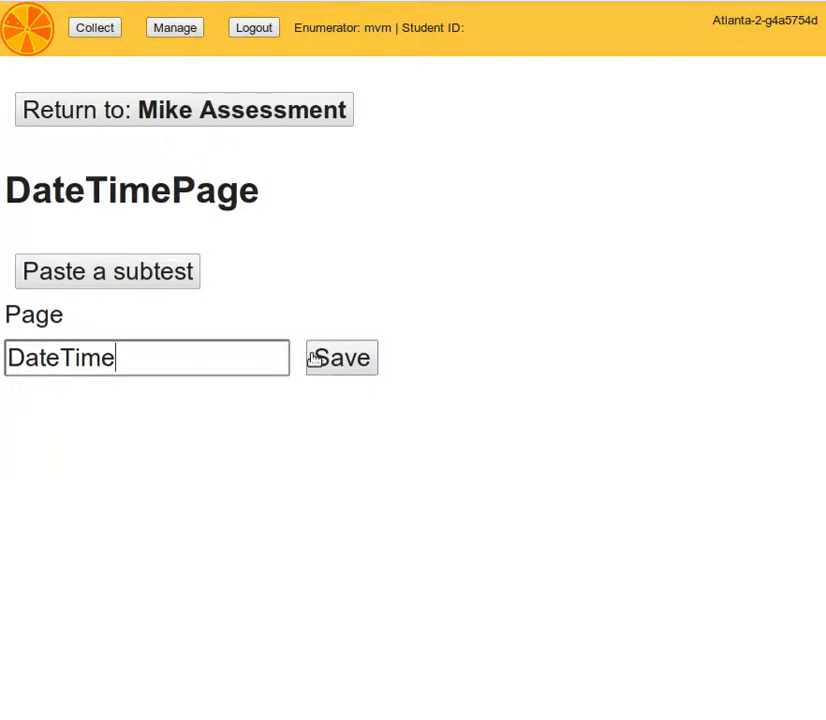
{"action": "left_click", "coordinate": [324, 358]}
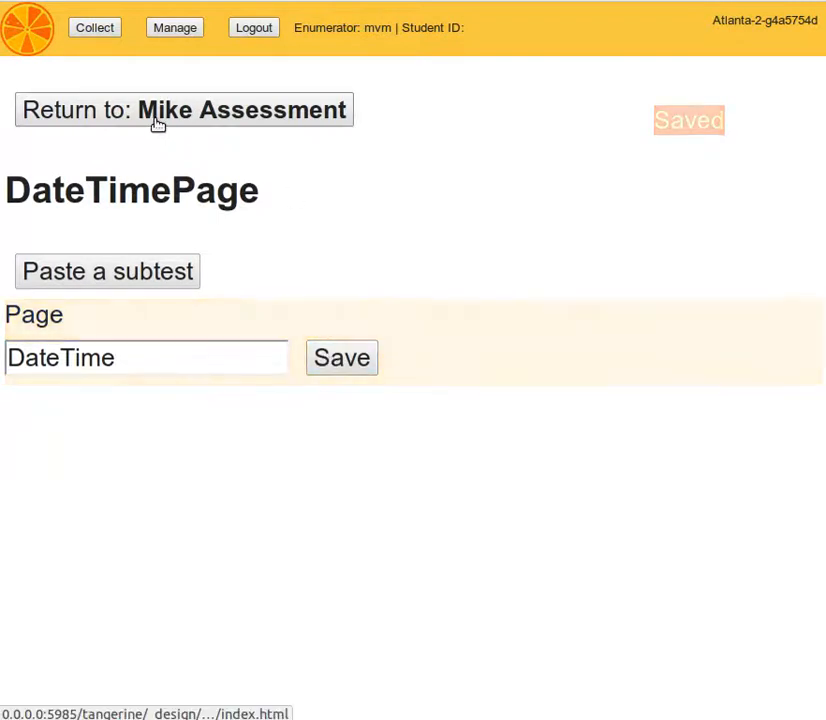
{"action": "left_click", "coordinate": [158, 122]}
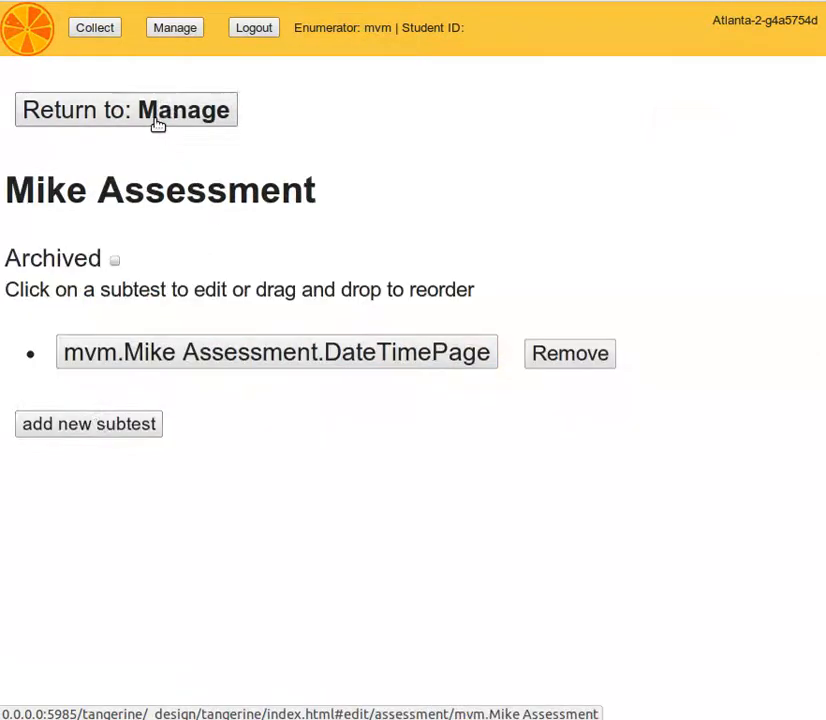
{"action": "left_click", "coordinate": [99, 425]}
Add a ToggleGridWithTimer subtest after DateTimePage and open its edit page
{"action": "left_click", "coordinate": [164, 489]}
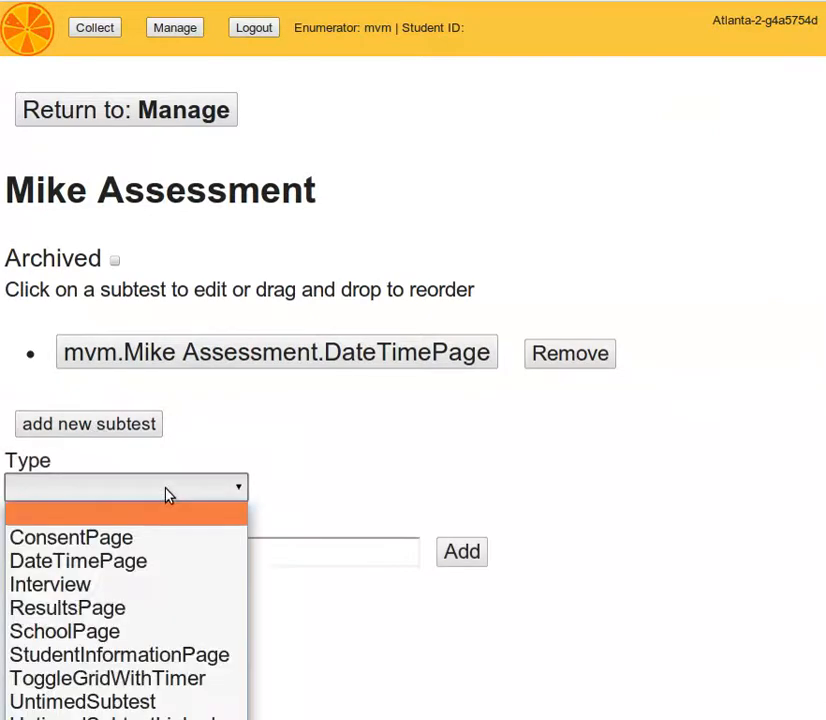
{"action": "left_click", "coordinate": [178, 690]}
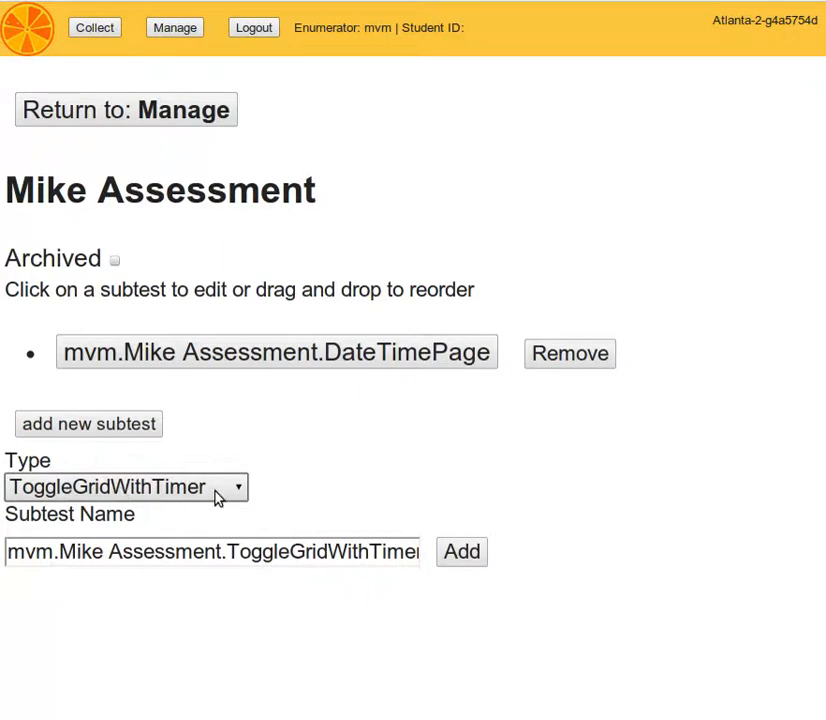
{"action": "left_click", "coordinate": [463, 553]}
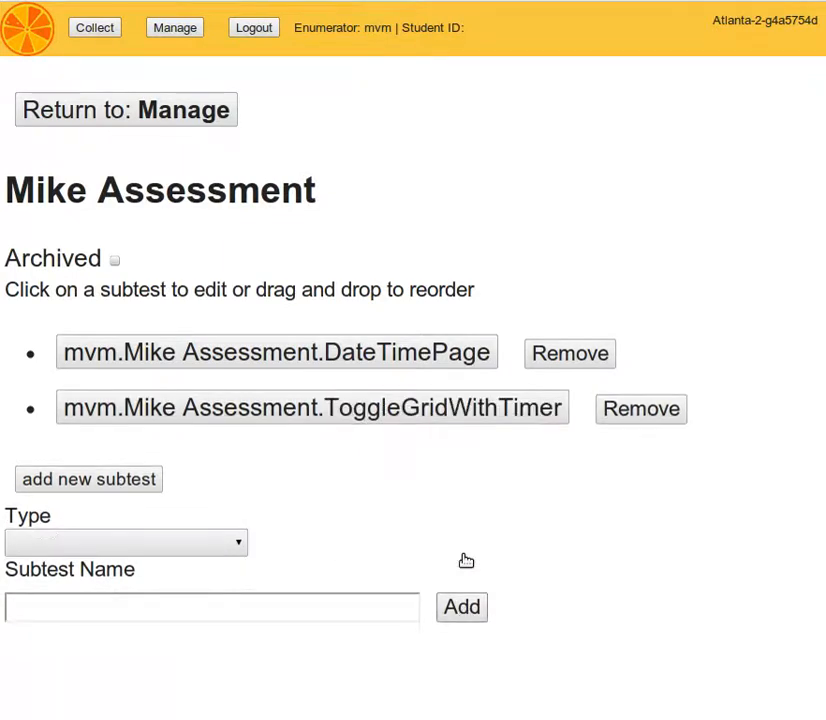
{"action": "left_click", "coordinate": [249, 418]}
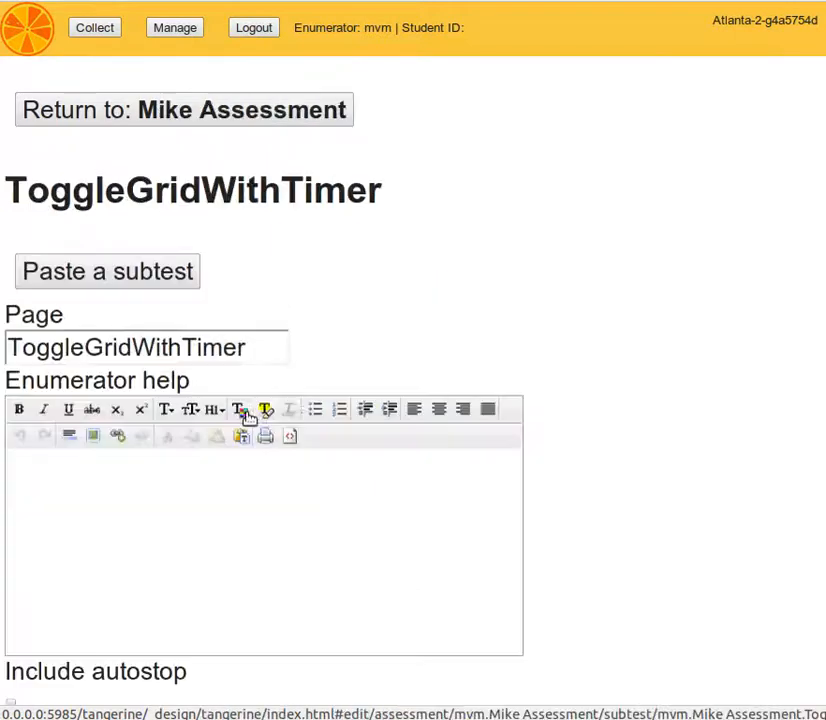
Replace the grid subtest's Page name with 'Letter Identification'
{"action": "scroll", "coordinate": [640, 460], "scroll_direction": "down", "scroll_amount": 7}
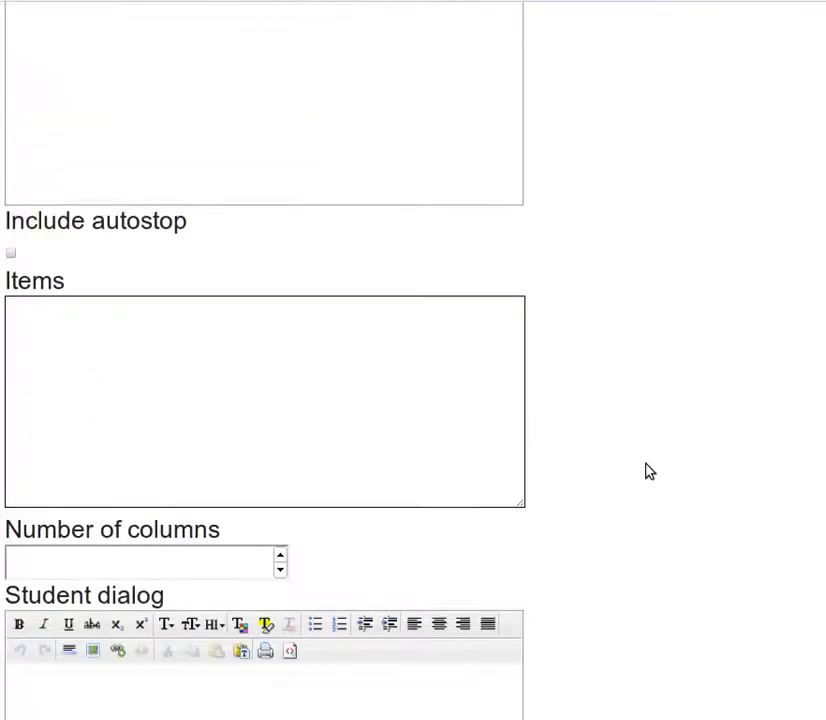
{"action": "scroll", "coordinate": [648, 470], "scroll_direction": "up", "scroll_amount": 7}
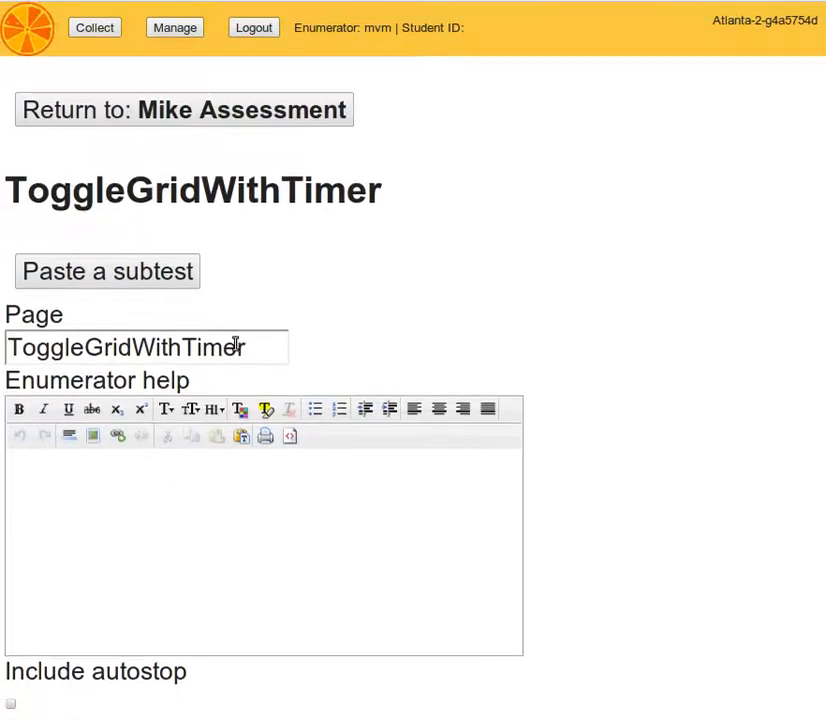
{"action": "double_click", "coordinate": [253, 345]}
{"action": "type", "text": "Letters"}
{"action": "type", "text": "Od"}
{"action": "key", "text": "BackSpace"}
{"action": "key", "text": "BackSpace"}
{"action": "type", "text": "Identificatio"}
{"action": "left_click", "coordinate": [145, 556]}
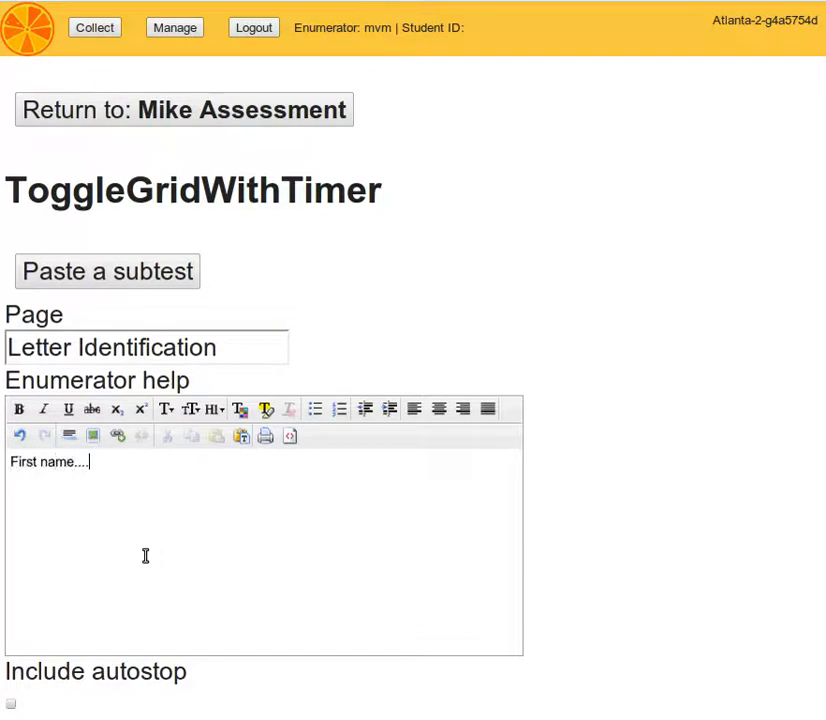
{"action": "scroll", "coordinate": [594, 507], "scroll_direction": "down", "scroll_amount": 3}
{"action": "scroll", "coordinate": [594, 507], "scroll_direction": "up", "scroll_amount": 3}
Paste the content of 'The Gambia EGRA May 2011.Letters' into the grid subtest
{"action": "left_click", "coordinate": [167, 271]}
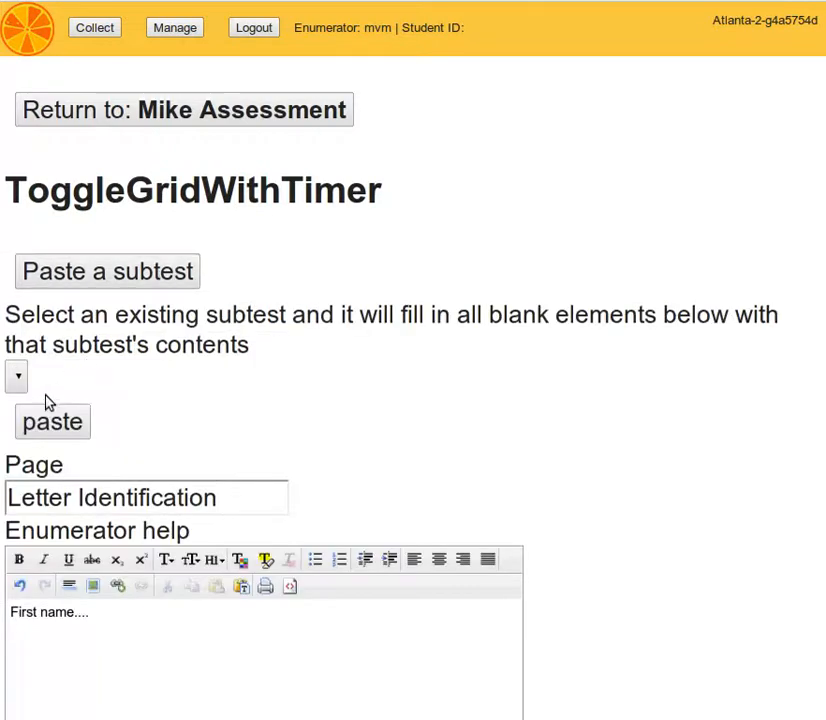
{"action": "left_click", "coordinate": [168, 388]}
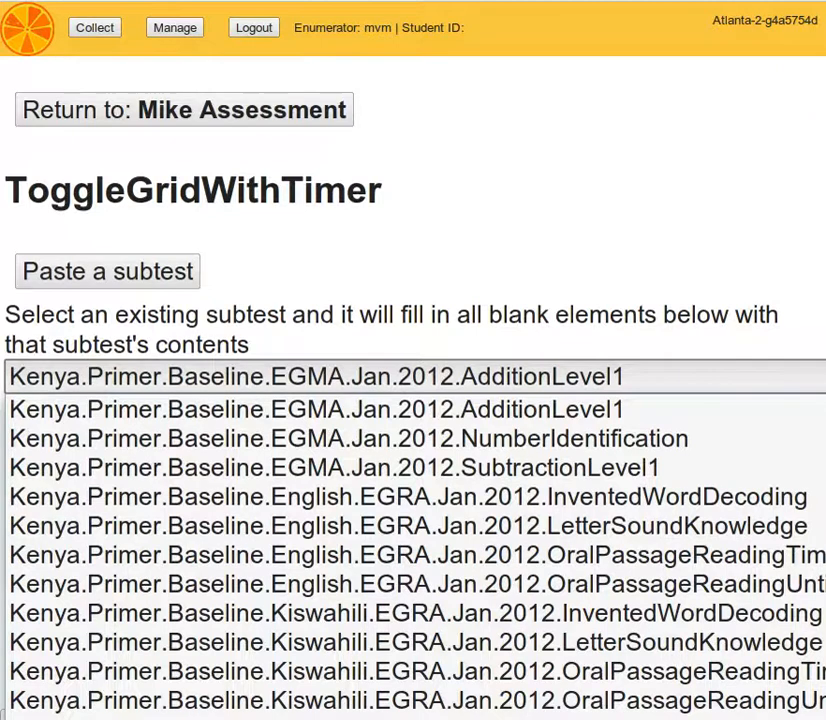
{"action": "left_click", "coordinate": [450, 715]}
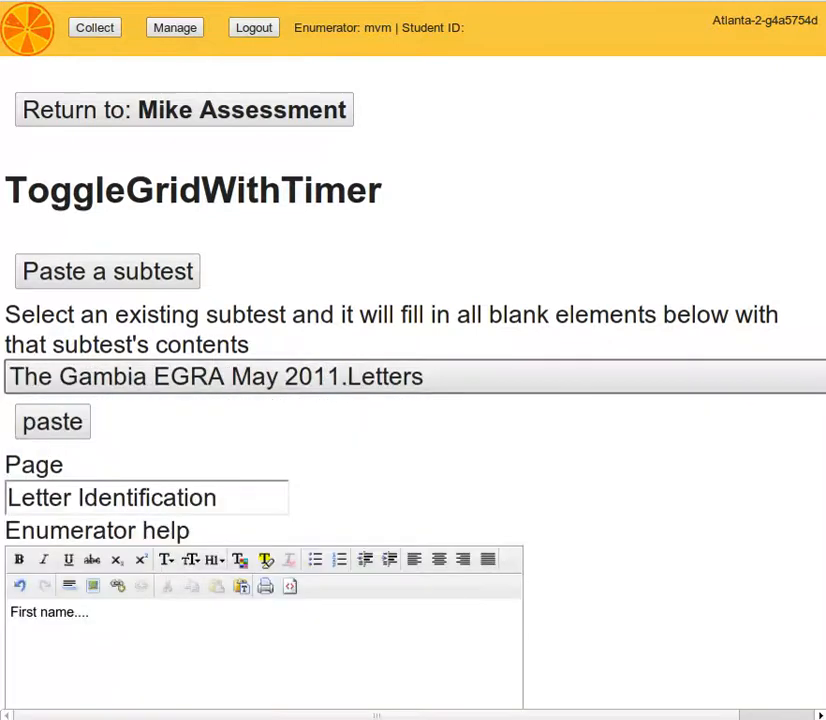
{"action": "left_click", "coordinate": [55, 422]}
{"action": "scroll", "coordinate": [655, 503], "scroll_direction": "down", "scroll_amount": 7}
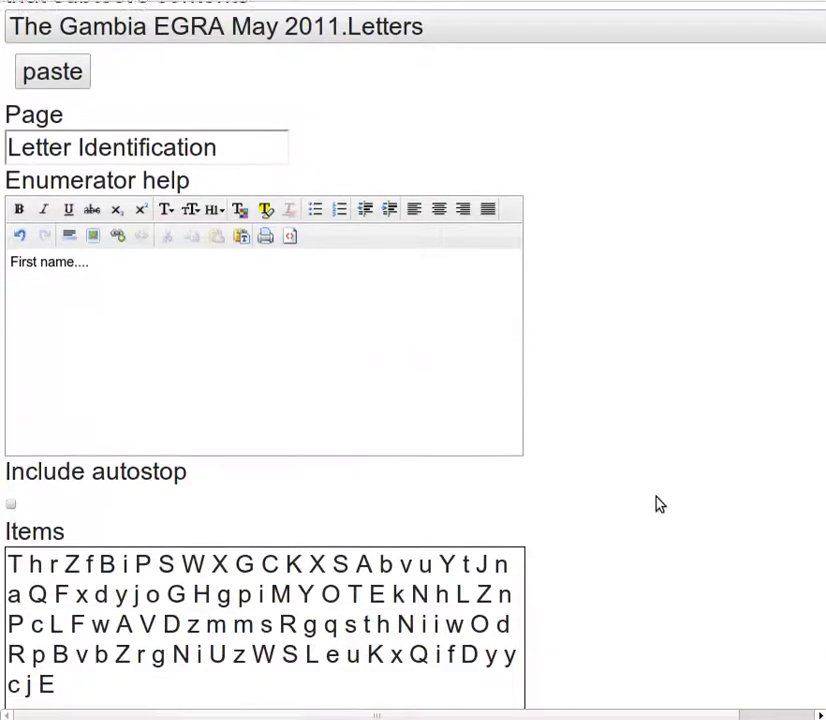
{"action": "scroll", "coordinate": [655, 503], "scroll_direction": "up", "scroll_amount": 4}
{"action": "scroll", "coordinate": [655, 503], "scroll_direction": "down", "scroll_amount": 1}
{"action": "scroll", "coordinate": [660, 505], "scroll_direction": "down", "scroll_amount": 3}
{"action": "scroll", "coordinate": [658, 501], "scroll_direction": "up", "scroll_amount": 6}
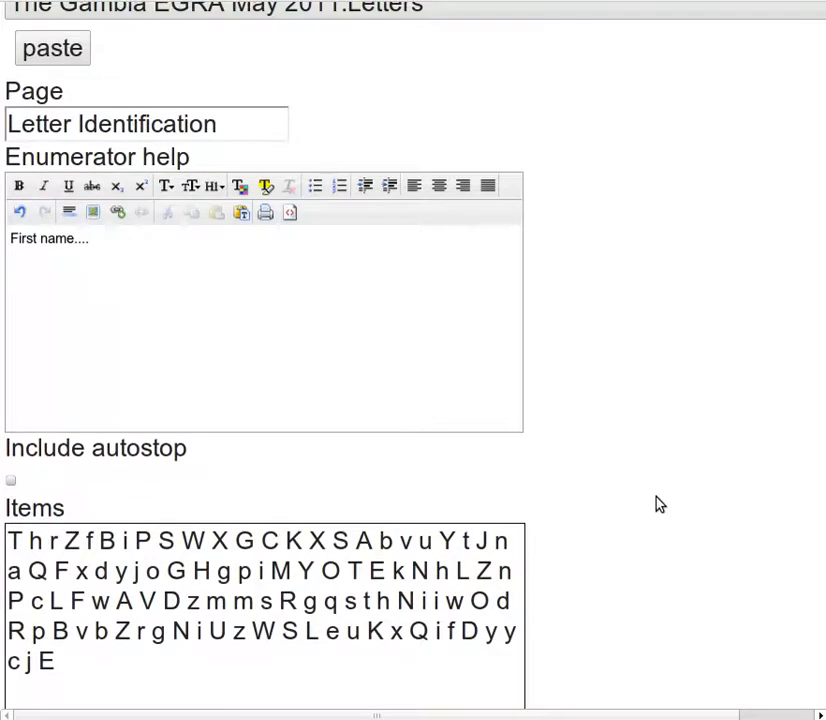
Delete the 'First name....' enumerator help and paste the Gambia instructions in again
{"action": "left_click_drag", "start_coordinate": [140, 392], "coordinate": [3, 389]}
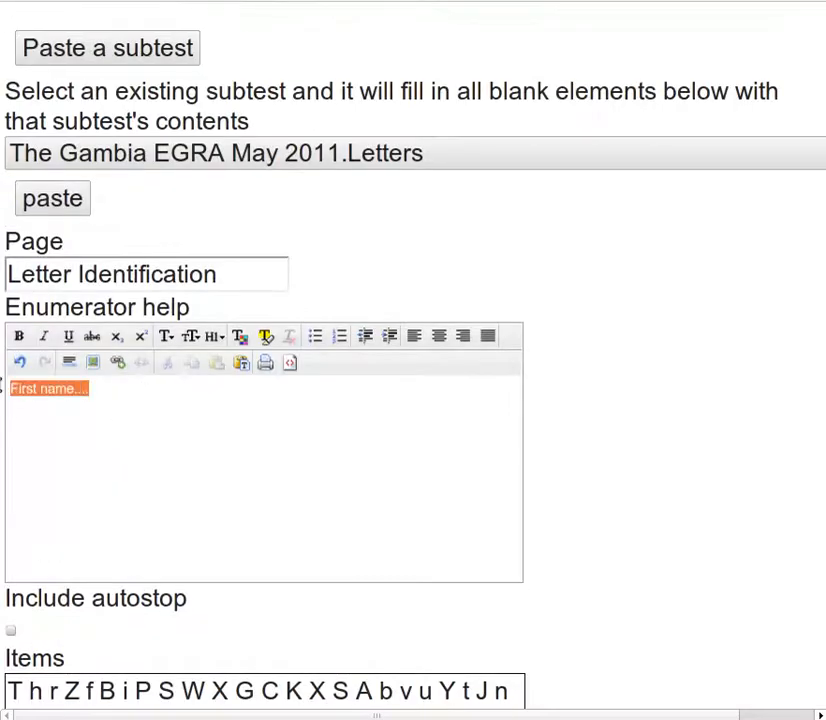
{"action": "key", "text": "BackSpace"}
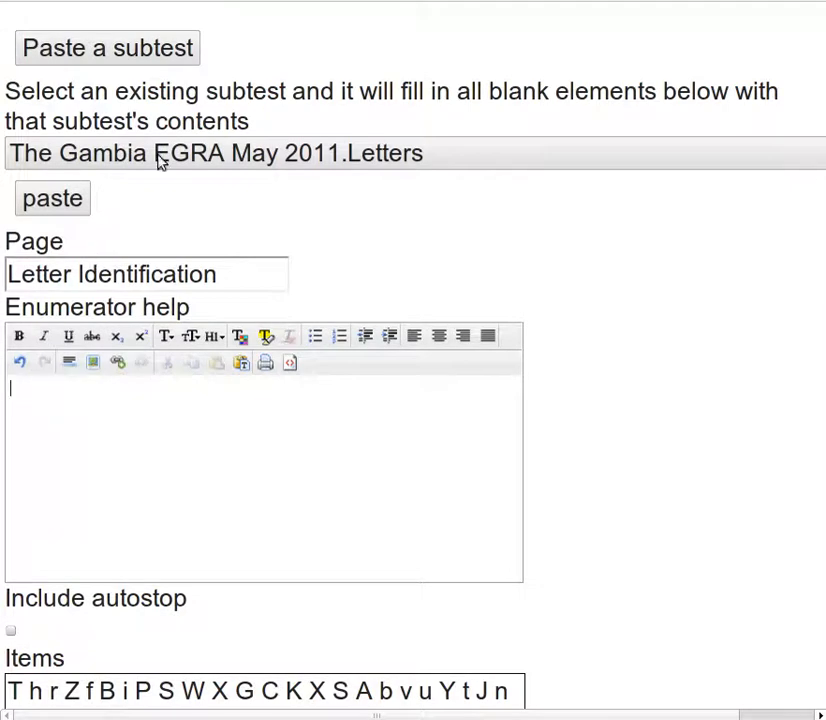
{"action": "left_click", "coordinate": [43, 200]}
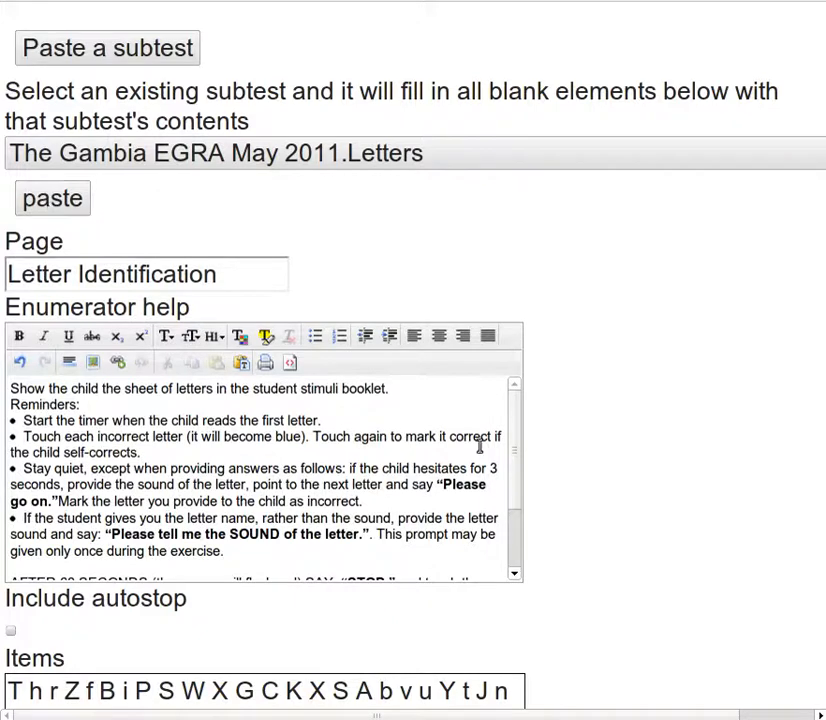
In the student dialog, select 'Here' and give 'letters' a yellow highlight
{"action": "scroll", "coordinate": [697, 487], "scroll_direction": "down", "scroll_amount": 4}
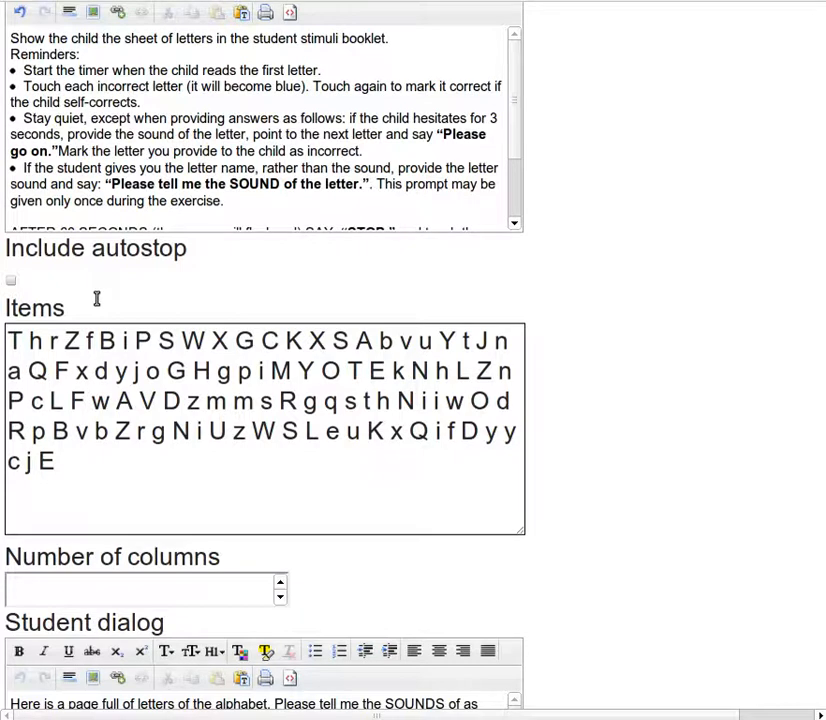
{"action": "scroll", "coordinate": [682, 543], "scroll_direction": "down", "scroll_amount": 1}
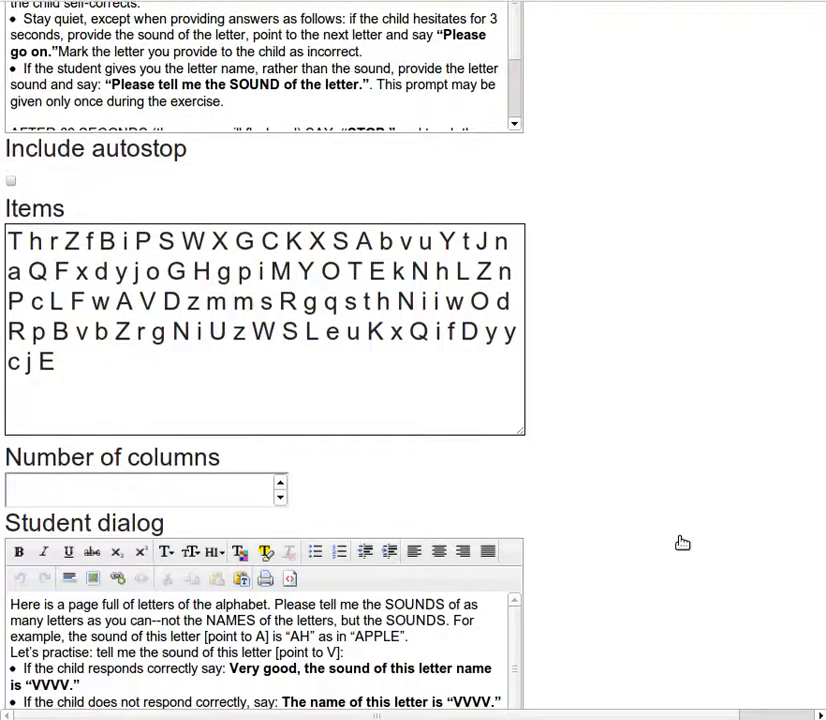
{"action": "scroll", "coordinate": [682, 543], "scroll_direction": "down", "scroll_amount": 2}
{"action": "double_click", "coordinate": [22, 454]}
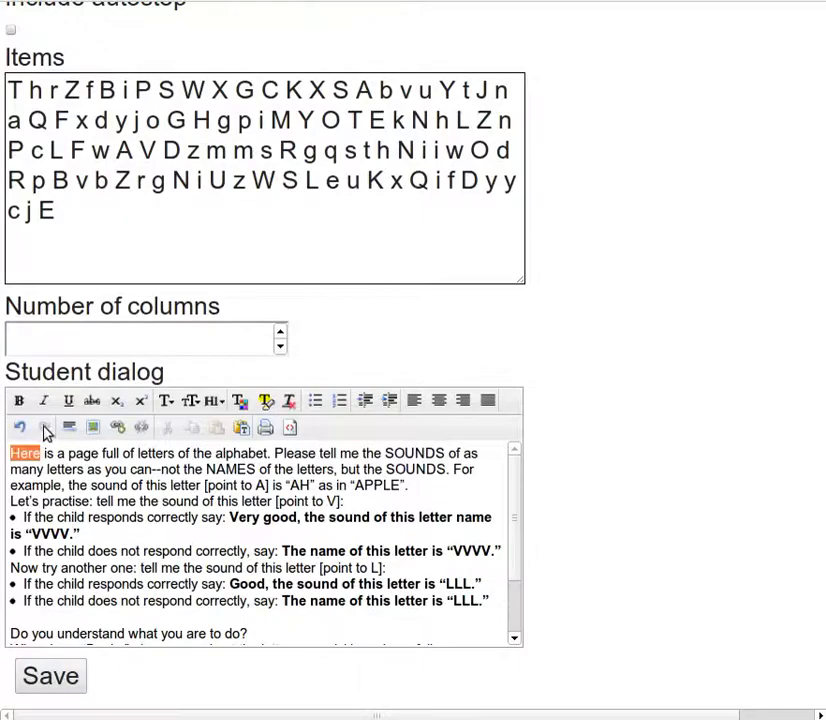
{"action": "left_click", "coordinate": [267, 401]}
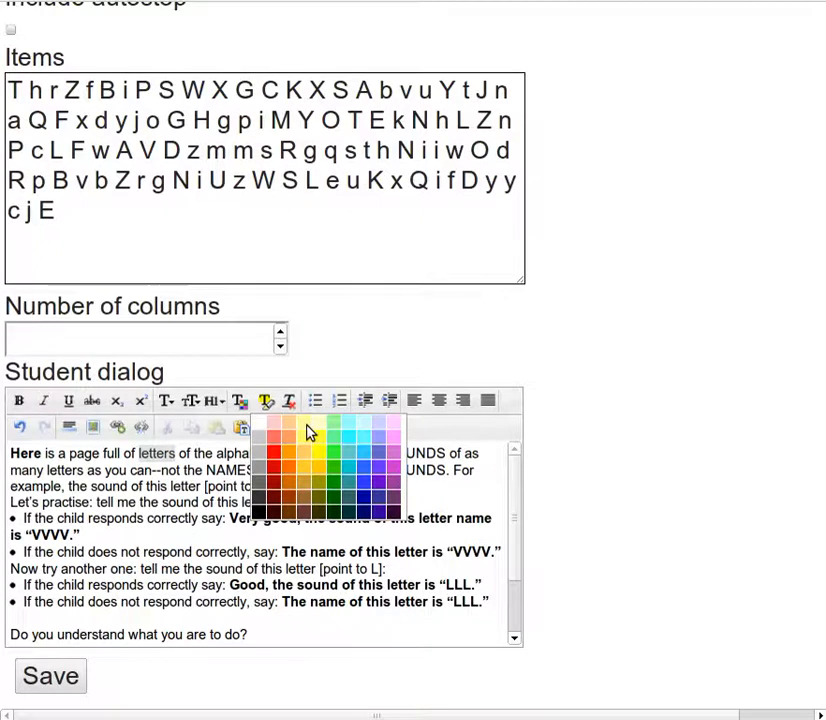
{"action": "left_click", "coordinate": [307, 430]}
Set the grid to 3 columns and save Letter Identification
{"action": "left_click", "coordinate": [173, 344]}
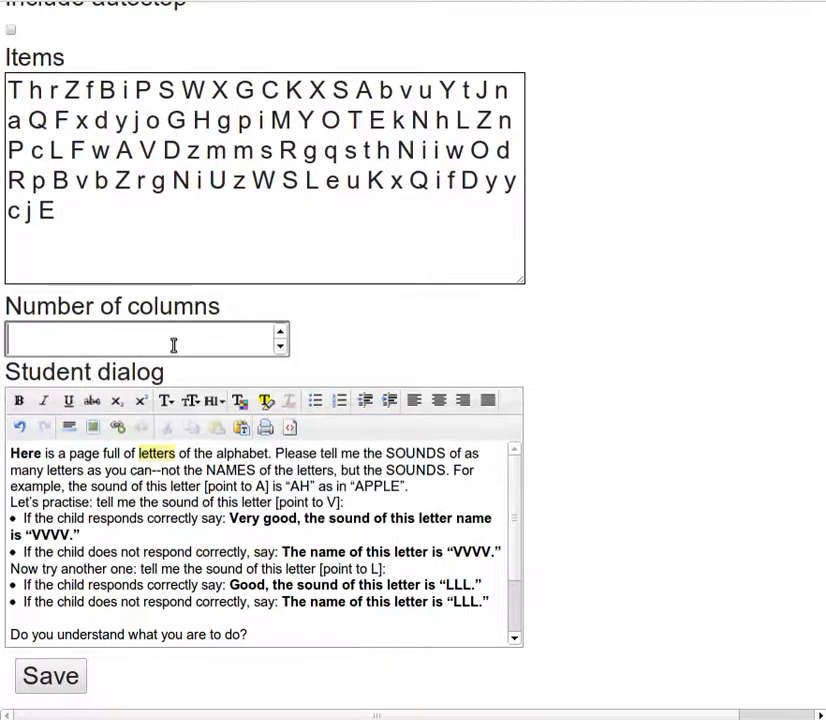
{"action": "type", "text": "2"}
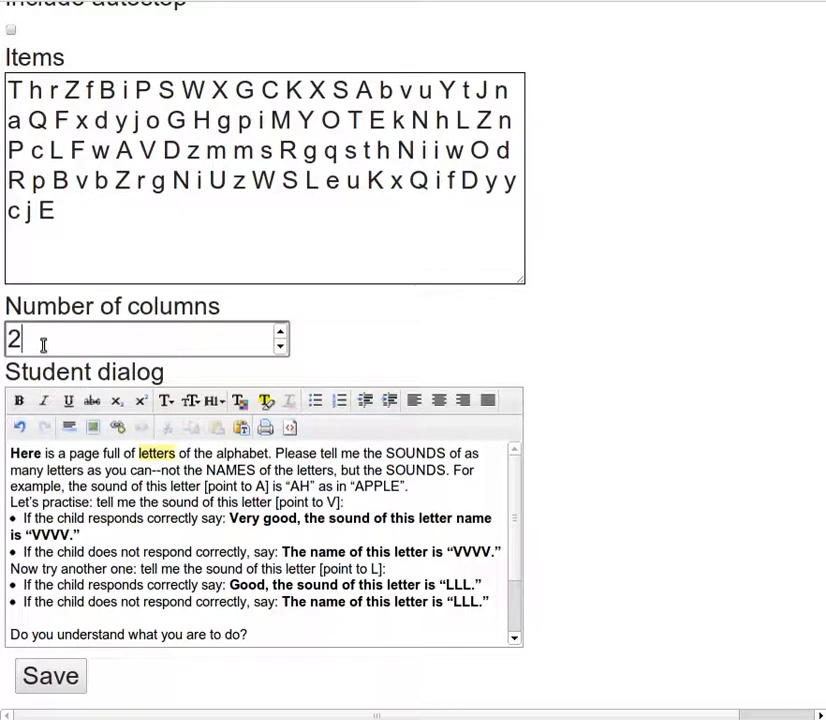
{"action": "key", "text": "BackSpace"}
{"action": "type", "text": "3"}
{"action": "left_click", "coordinate": [50, 677]}
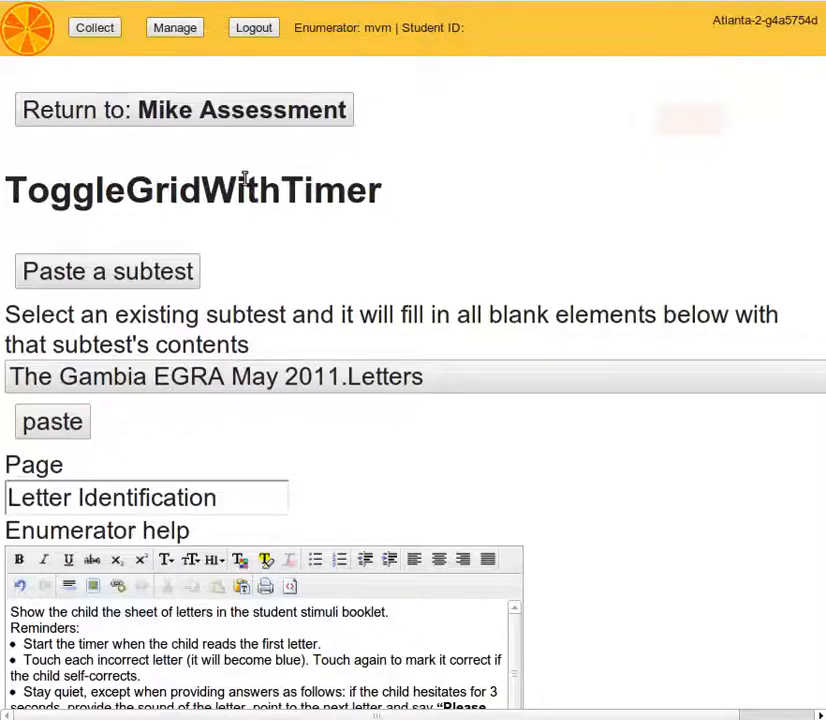
Go back to the Mike Assessment subtest list, then switch to the Collect page
{"action": "left_click", "coordinate": [230, 114]}
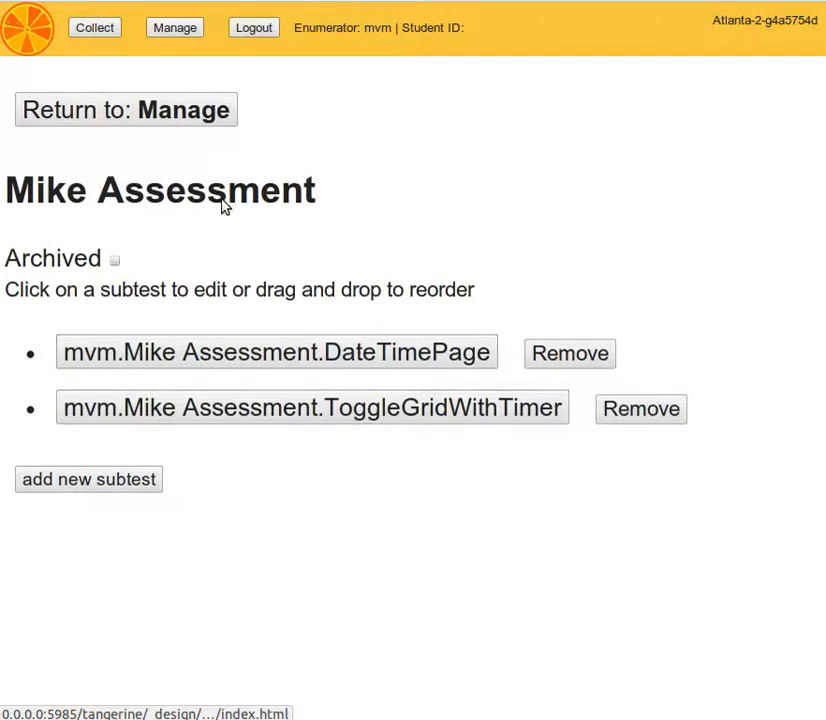
{"action": "left_click", "coordinate": [104, 31]}
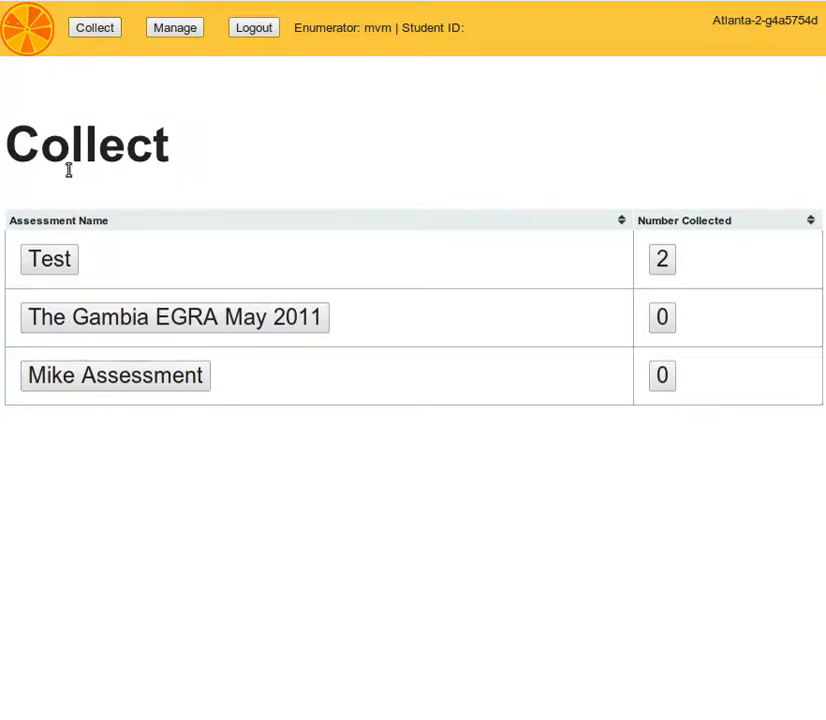
Start Mike Assessment and log in with the enumerator password to reach Date Time
{"action": "left_click", "coordinate": [134, 381]}
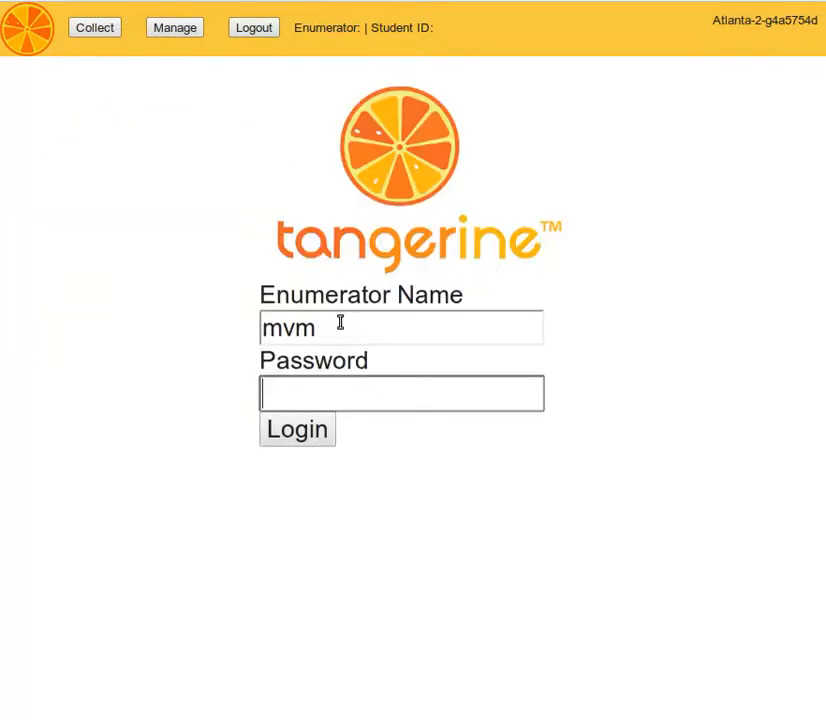
{"action": "key", "text": "Return"}
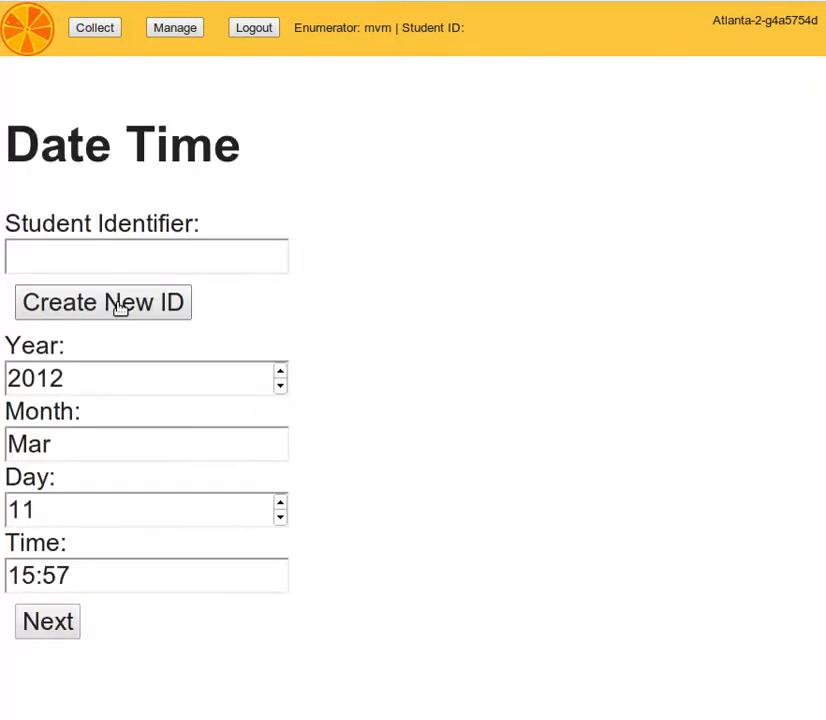
Generate a new student ID, go to Letter Identification, and scroll to its 3-column timed grid
{"action": "left_click", "coordinate": [121, 307]}
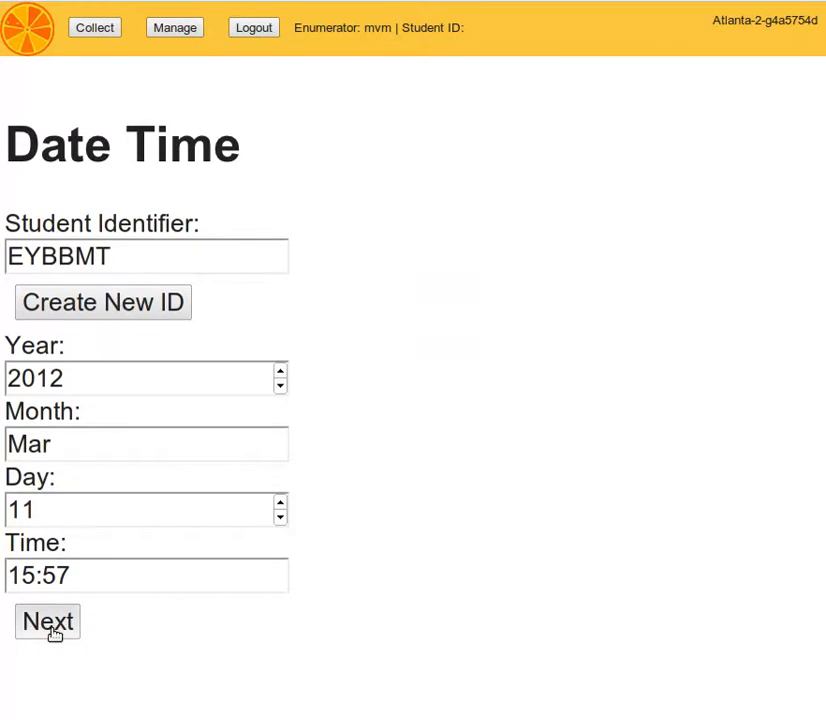
{"action": "left_click", "coordinate": [50, 624]}
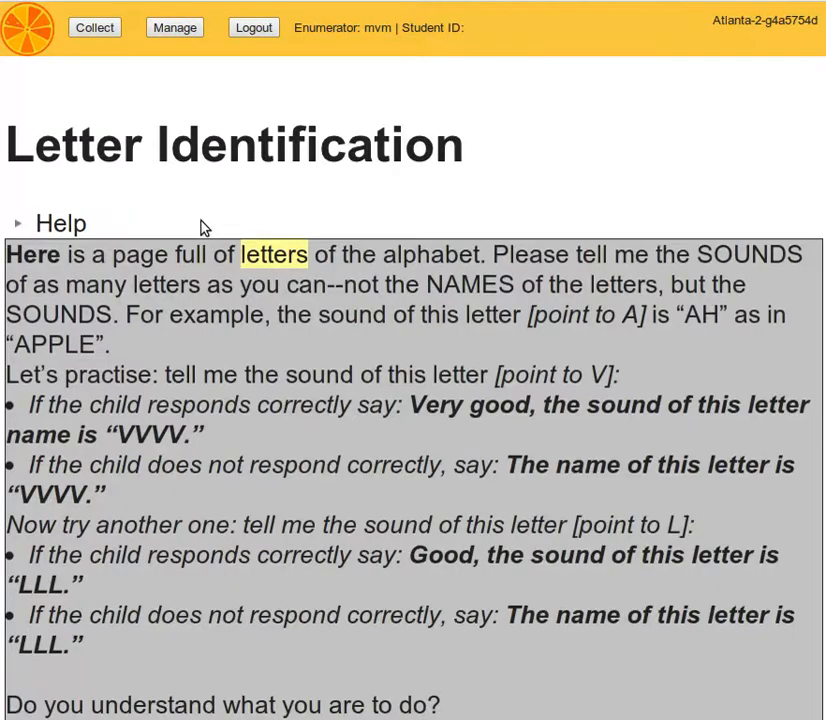
{"action": "double_click", "coordinate": [52, 254]}
{"action": "left_click", "coordinate": [810, 242]}
{"action": "scroll", "coordinate": [810, 242], "scroll_direction": "down", "scroll_amount": 7}
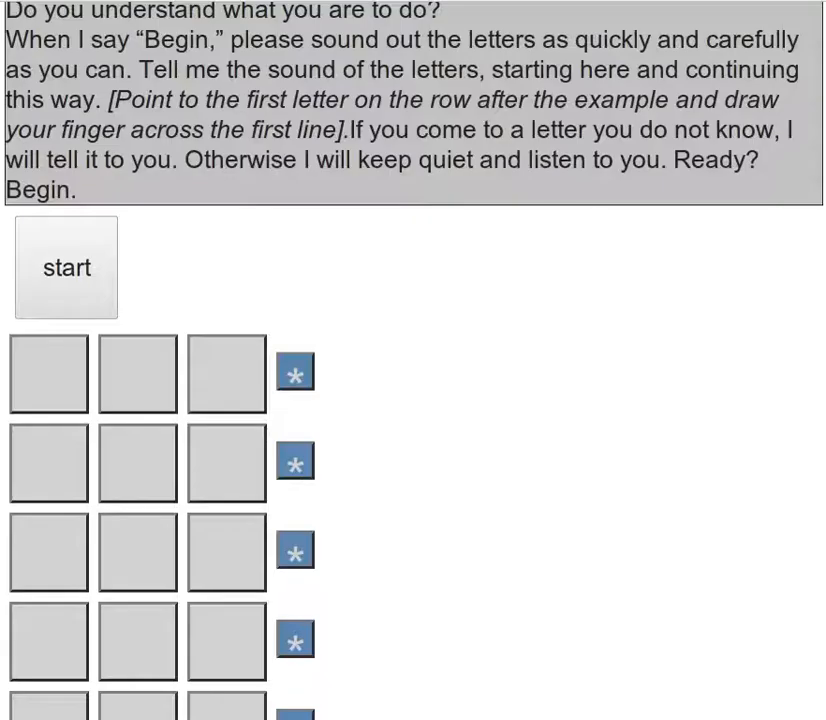